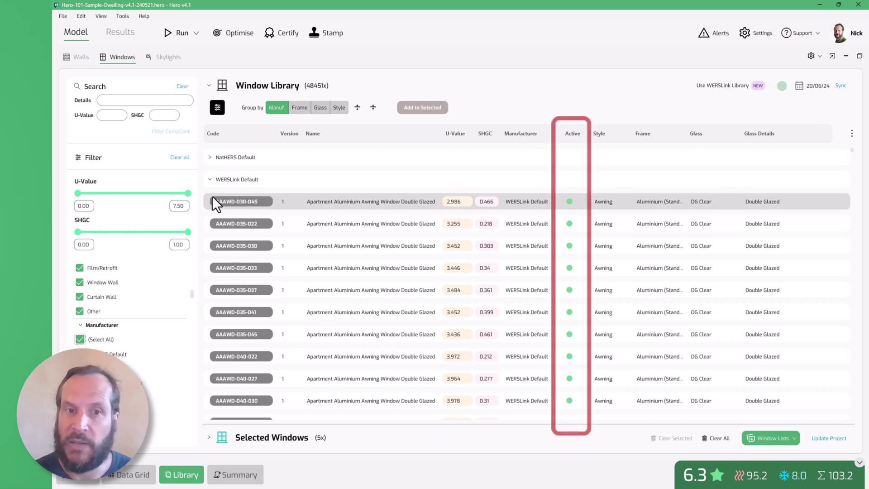
# - Collapse the WERSLink Default group and expand A&L Windows to browse its entries
pyautogui.click(208, 180)
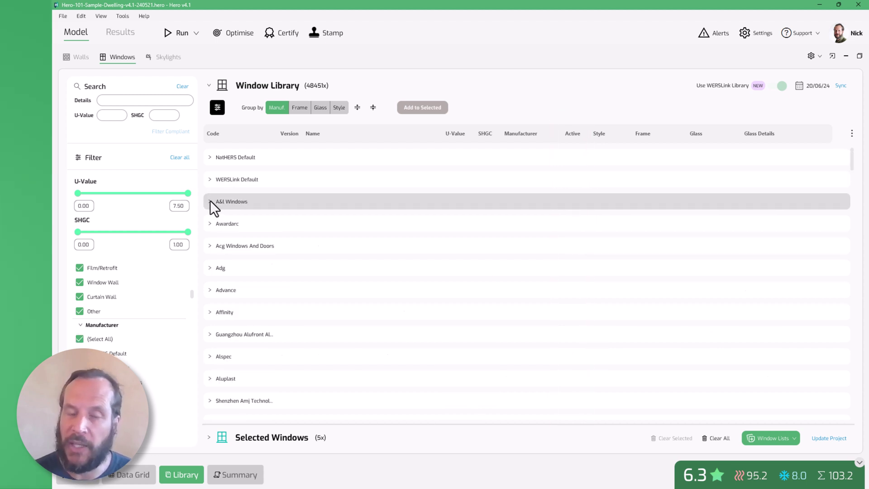
pyautogui.click(210, 200)
pyautogui.scroll(-10, 251, 284)
pyautogui.scroll(-10, 245, 320)
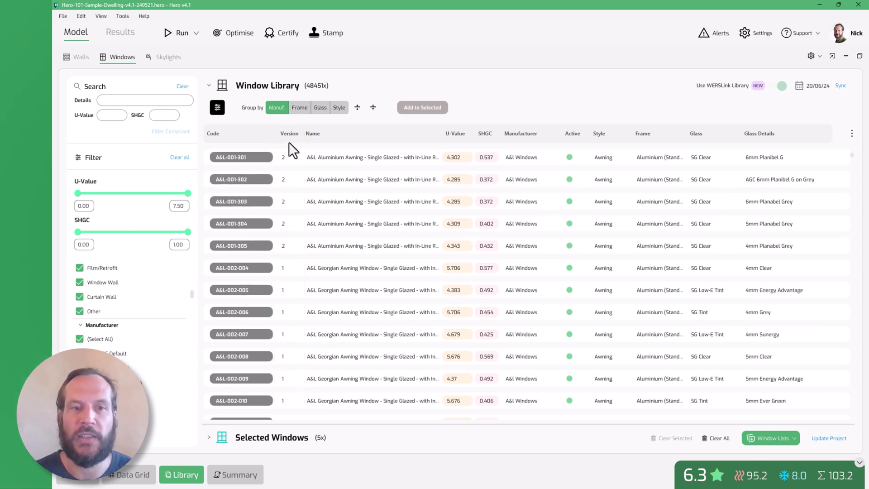
# - Check the column chooser and Selected Windows panel, then return to the collapsed manufacturer groups
pyautogui.click(852, 133)
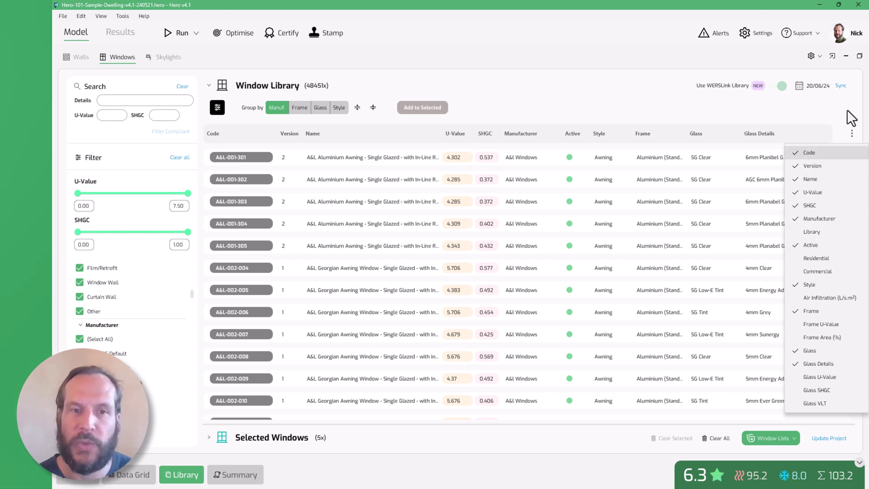
pyautogui.click(850, 133)
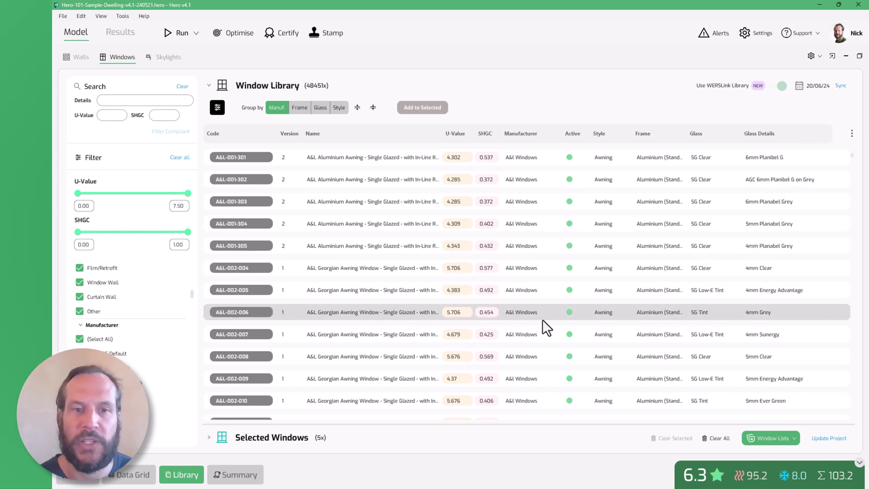
pyautogui.click(213, 437)
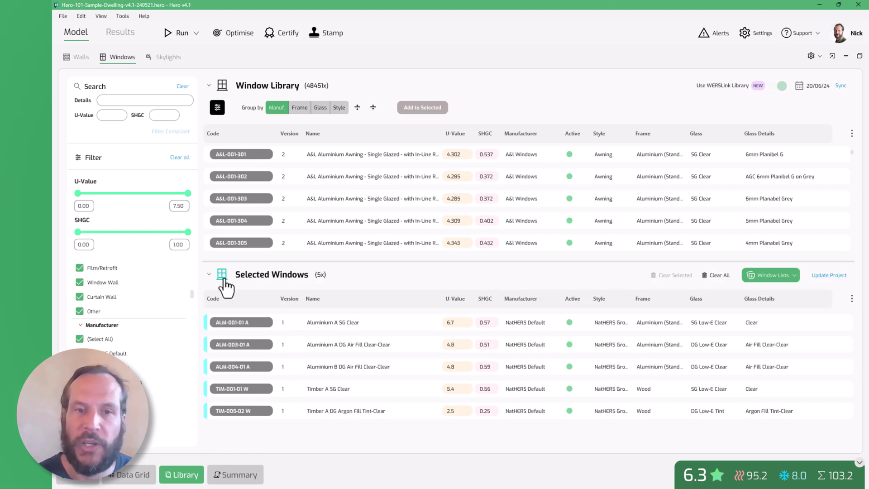
pyautogui.click(248, 276)
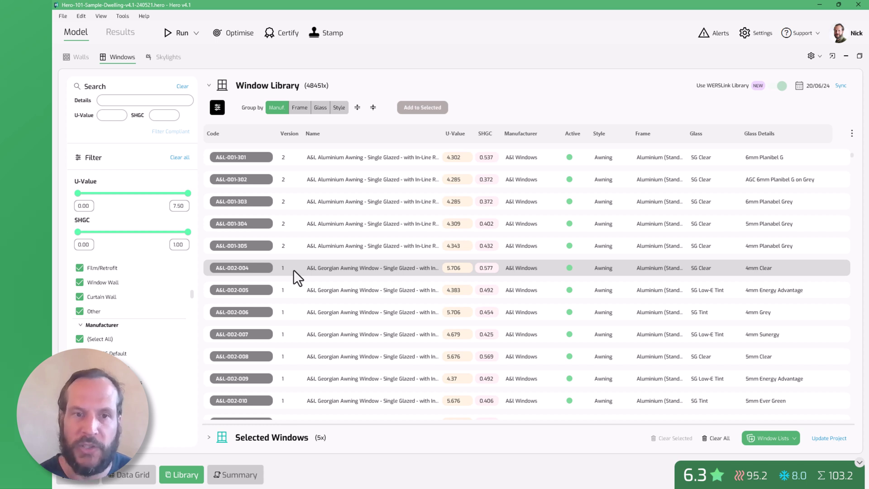
pyautogui.scroll(5, 302, 280)
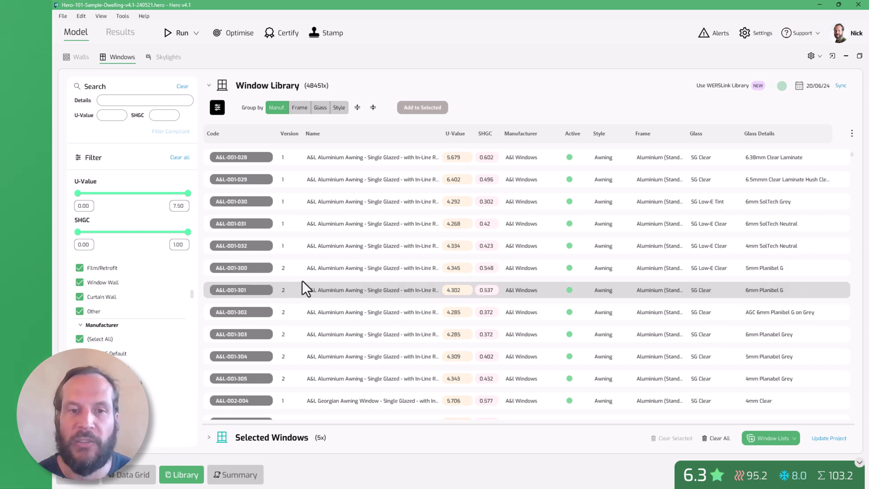
pyautogui.scroll(3, 302, 281)
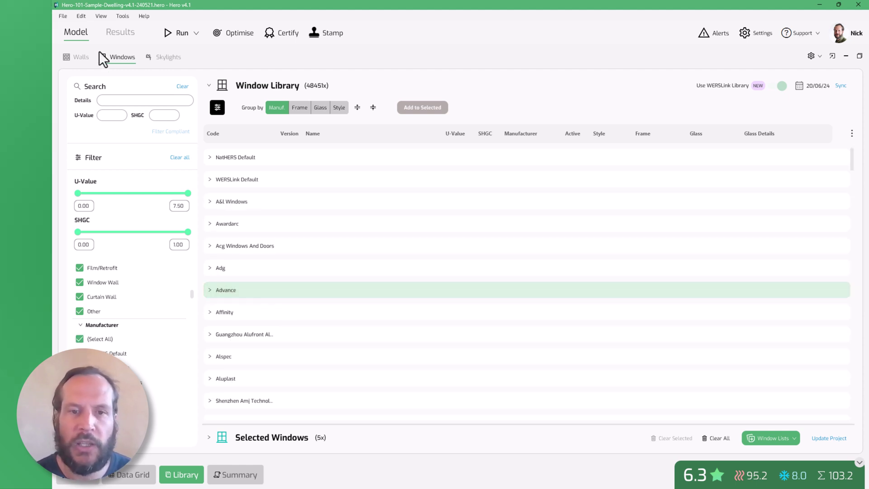
# - Create a new project from the File menu, declining to save the sample dwelling project
pyautogui.click(63, 16)
pyautogui.click(67, 31)
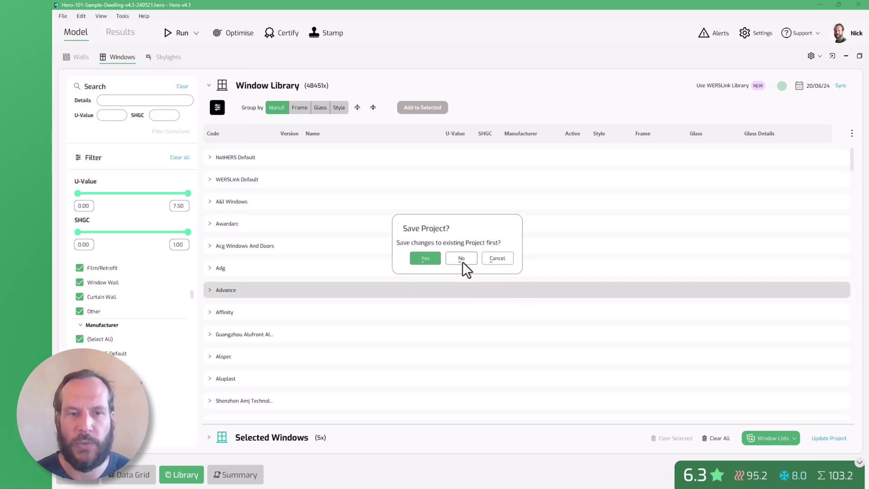
pyautogui.click(460, 260)
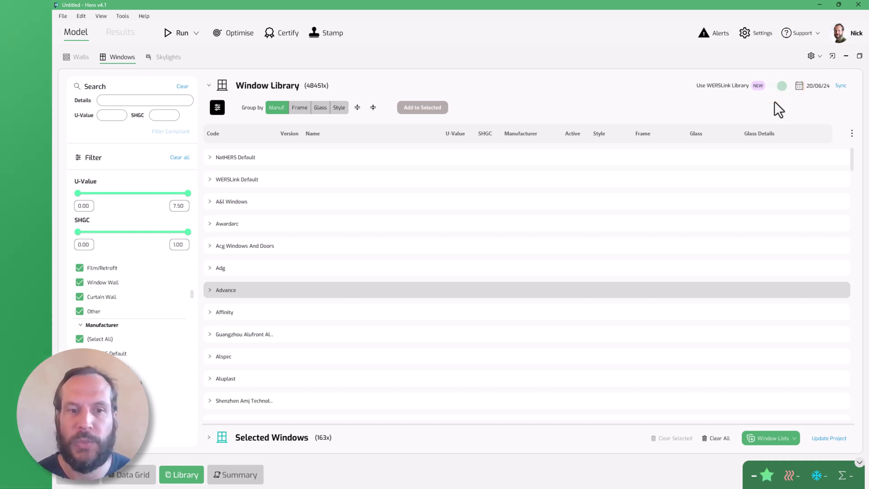
# - Expand WERSLink Default and scroll through its windows with their U-Value and SHGC figures
pyautogui.click(210, 180)
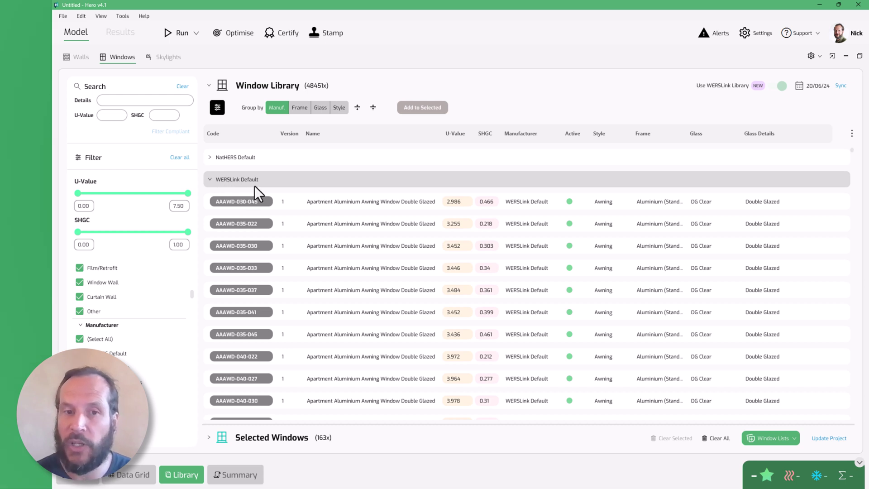
pyautogui.scroll(-6, 337, 248)
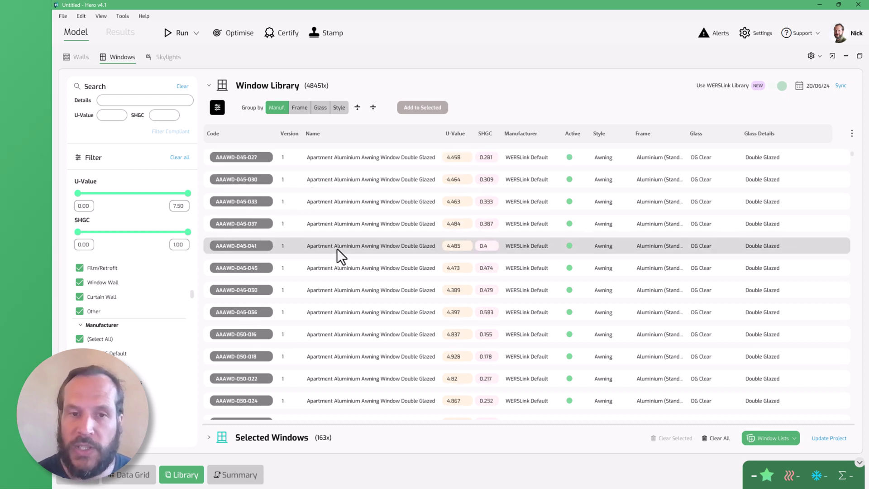
pyautogui.scroll(-5, 337, 248)
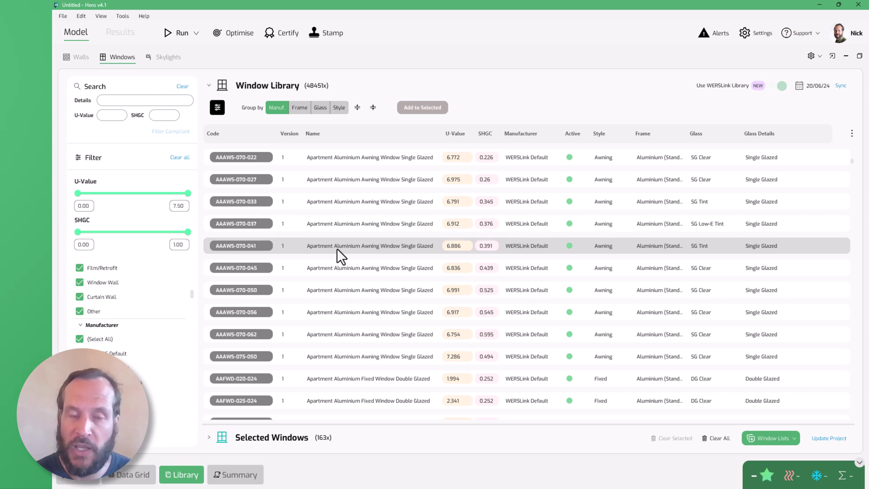
pyautogui.scroll(-8, 336, 248)
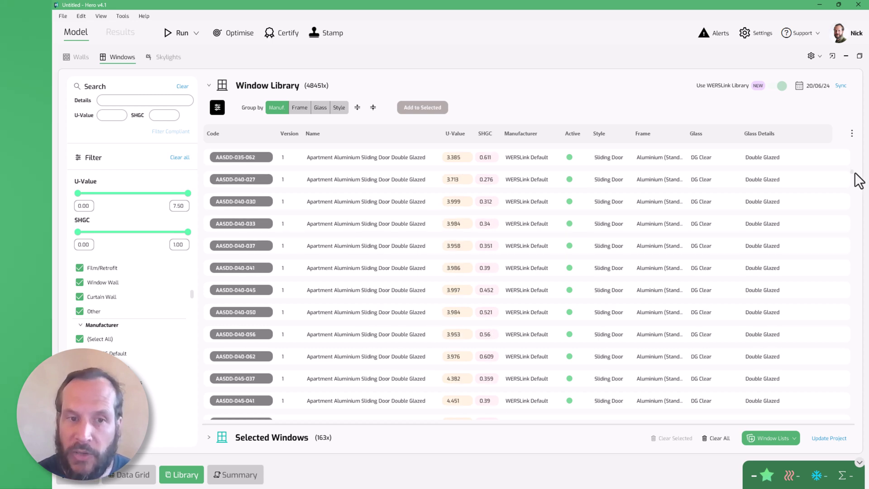
pyautogui.moveTo(854, 178); pyautogui.dragTo(848, 210)
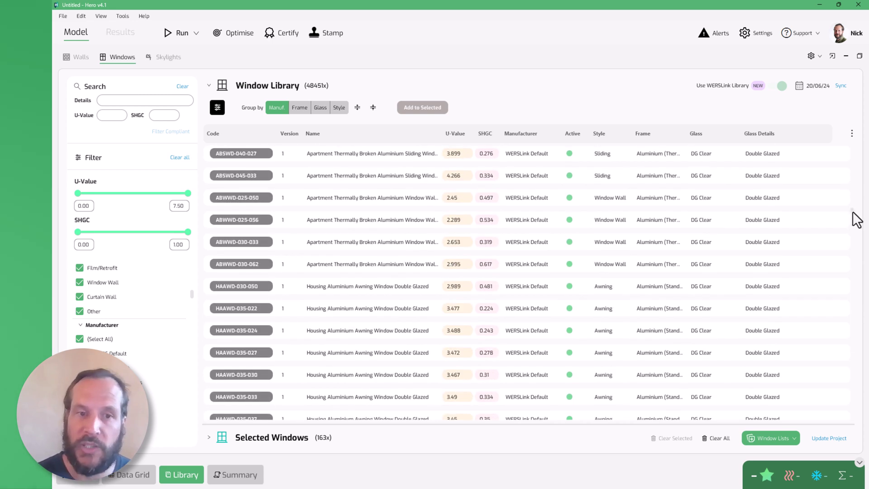
pyautogui.scroll(-10, 855, 219)
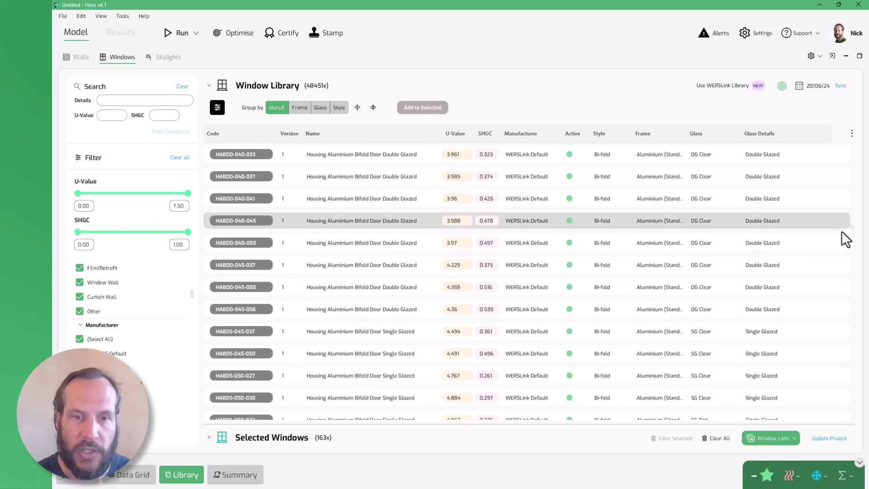
pyautogui.scroll(-5, 350, 317)
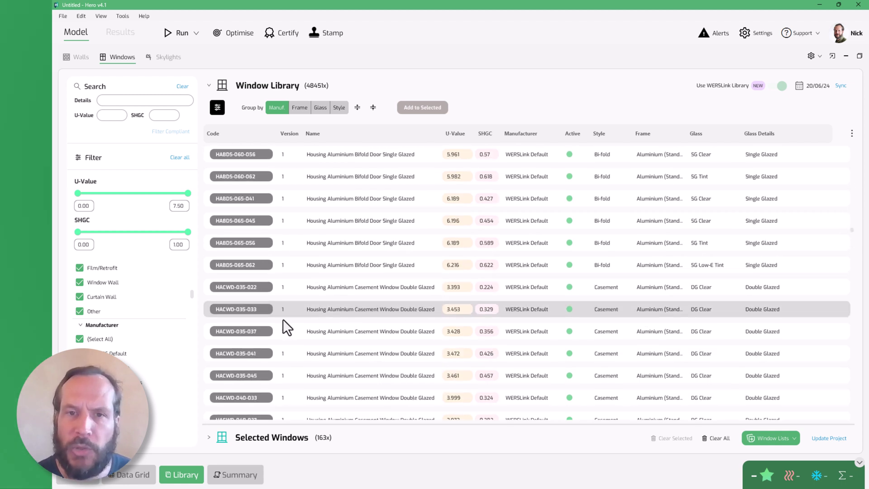
pyautogui.scroll(-1, 283, 320)
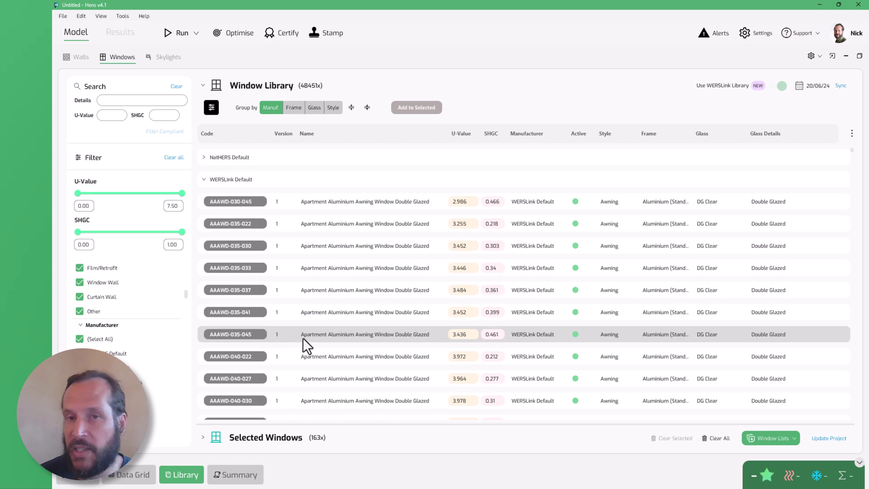
# - Scroll the WERSLink Default list to the housing aluminium bifold door and HACWD casement rows
pyautogui.moveTo(852, 149); pyautogui.dragTo(850, 230)
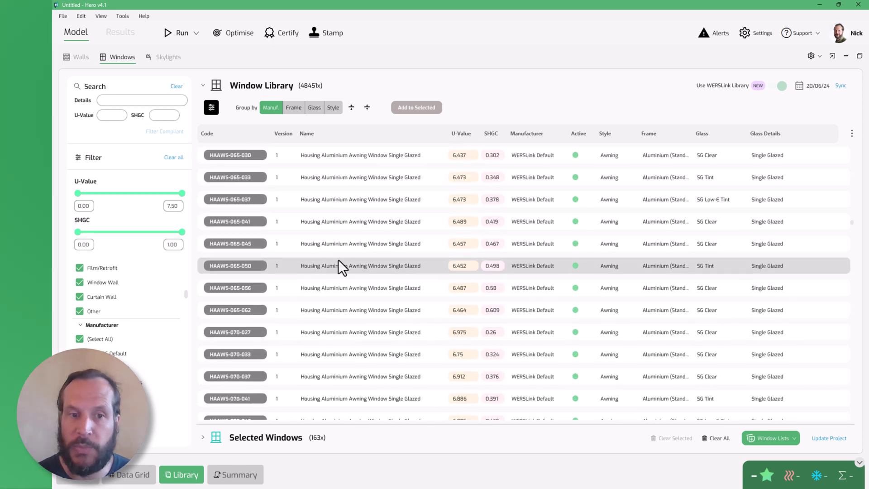
pyautogui.scroll(1, 268, 268)
pyautogui.scroll(4, 268, 268)
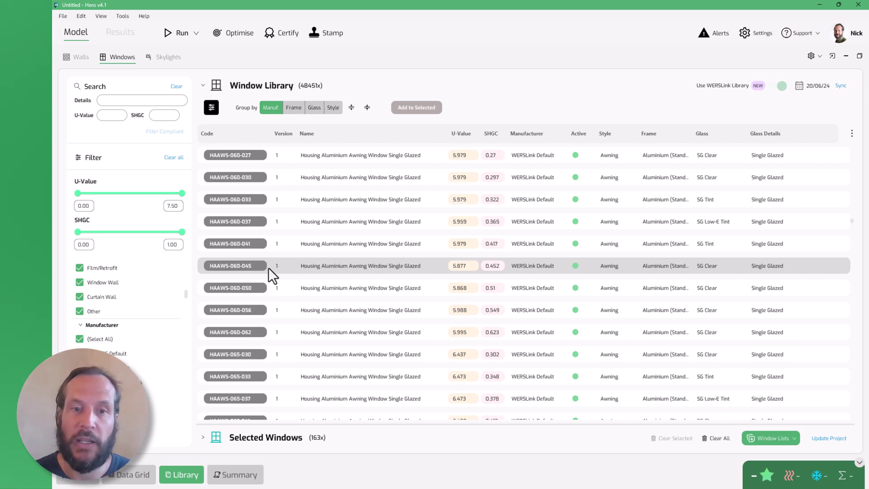
pyautogui.scroll(2, 268, 268)
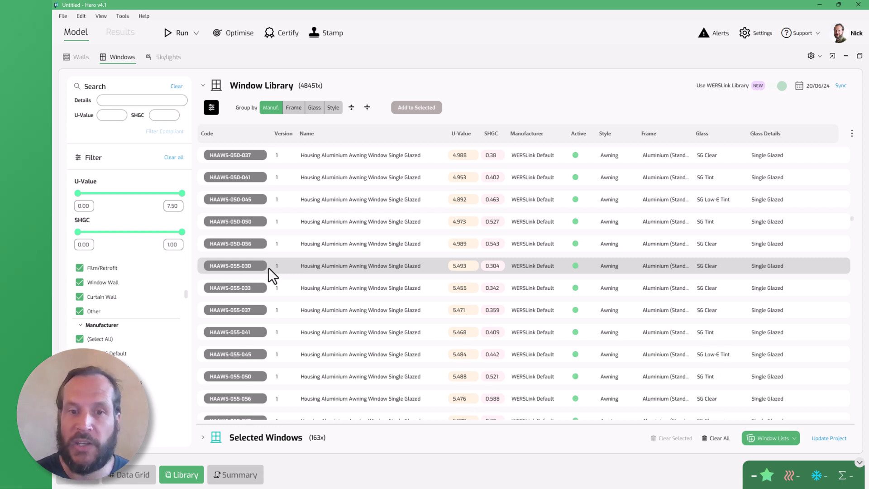
pyautogui.scroll(1, 268, 268)
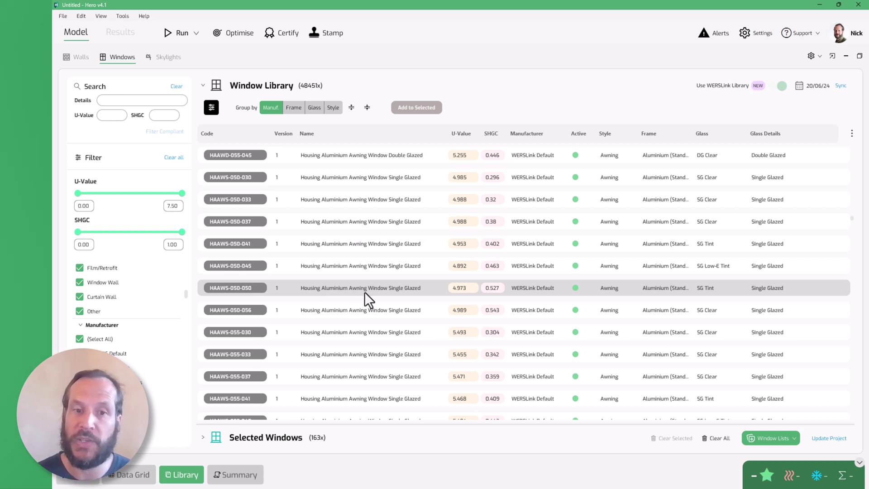
pyautogui.scroll(5, 364, 291)
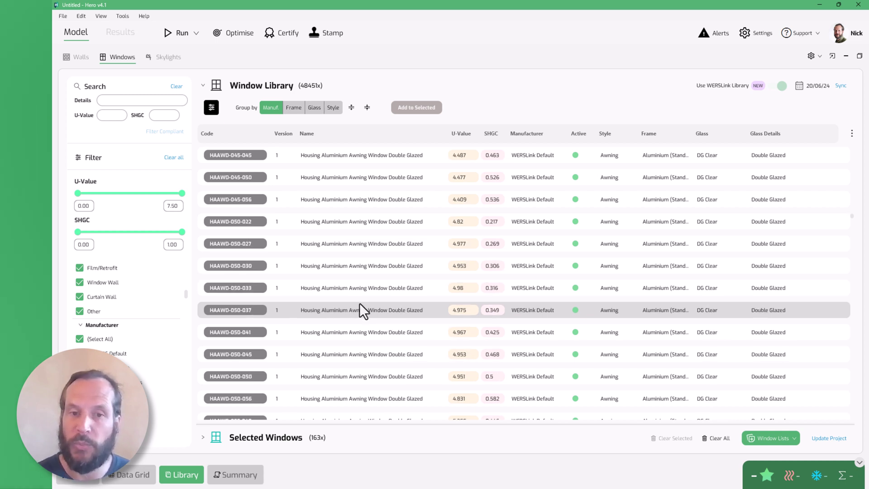
pyautogui.scroll(-8, 359, 308)
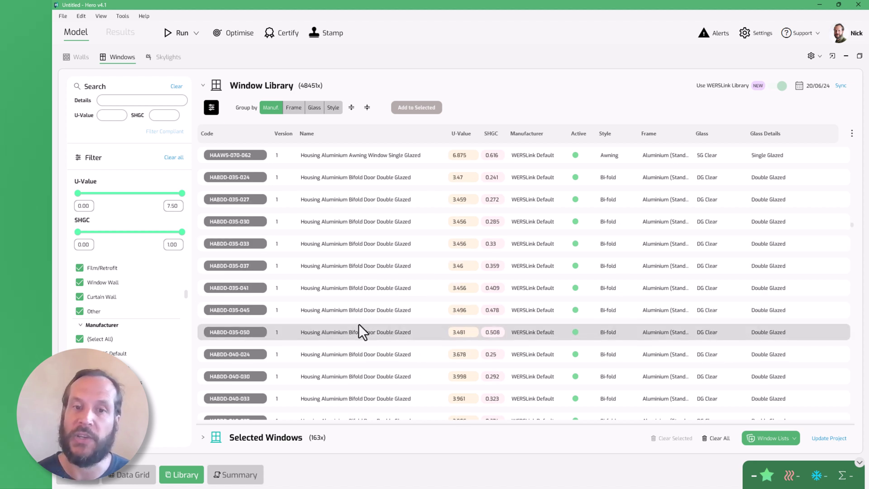
pyautogui.scroll(-10, 359, 324)
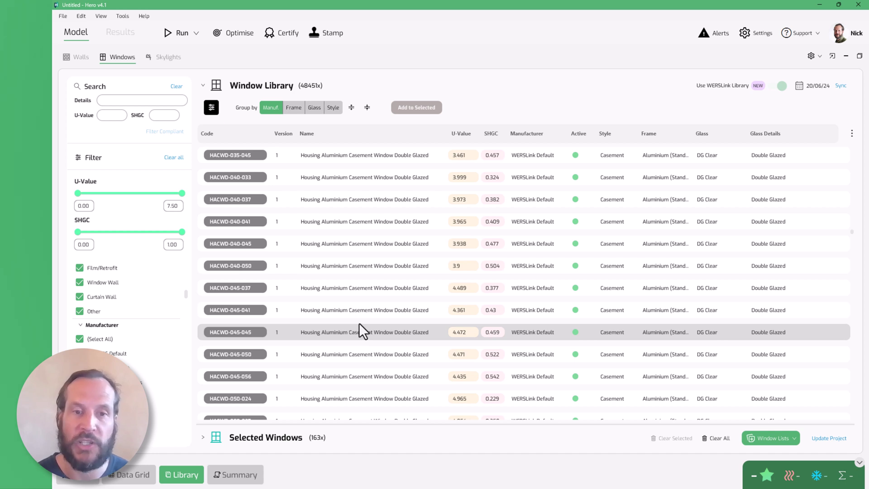
pyautogui.scroll(3, 360, 322)
pyautogui.scroll(3, 359, 323)
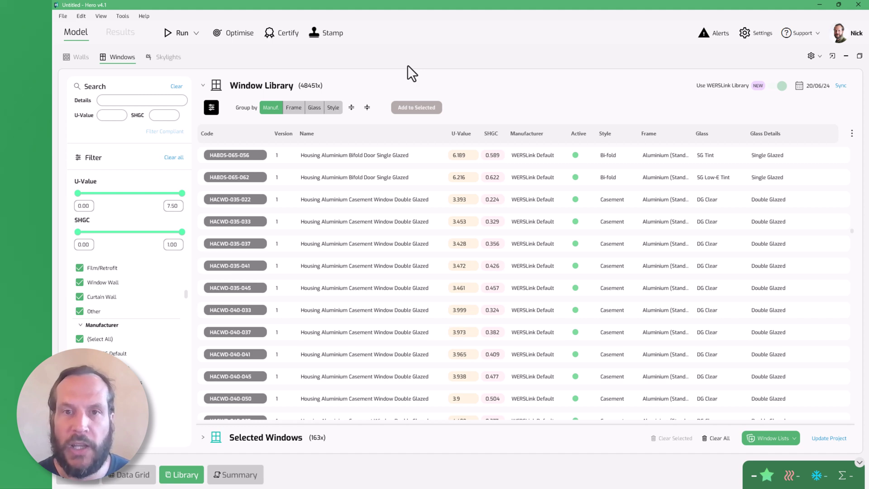
# - Scroll through the wersdest project's library, then expand and collapse the NatHERS Default group
pyautogui.scroll(5, 792, 219)
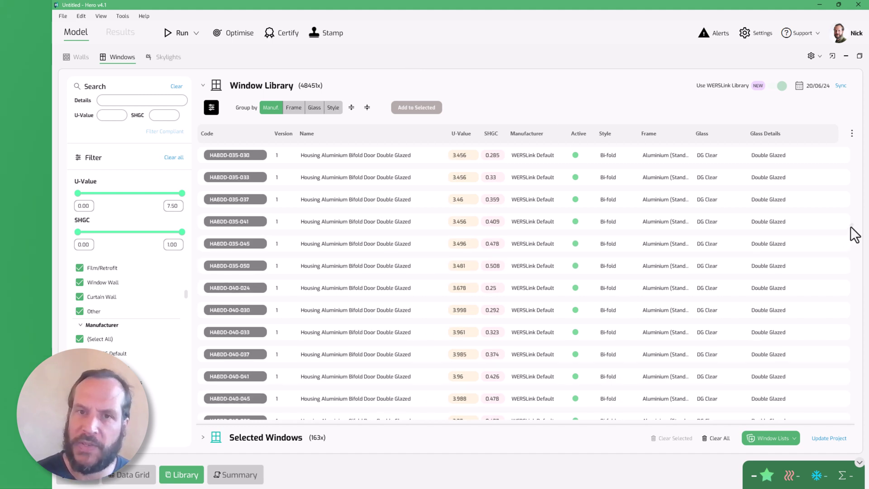
pyautogui.moveTo(851, 226)
pyautogui.mouseDown()
pyautogui.moveTo(861, 209)
pyautogui.moveTo(859, 234)
pyautogui.mouseUp()
pyautogui.scroll(-4, 275, 311)
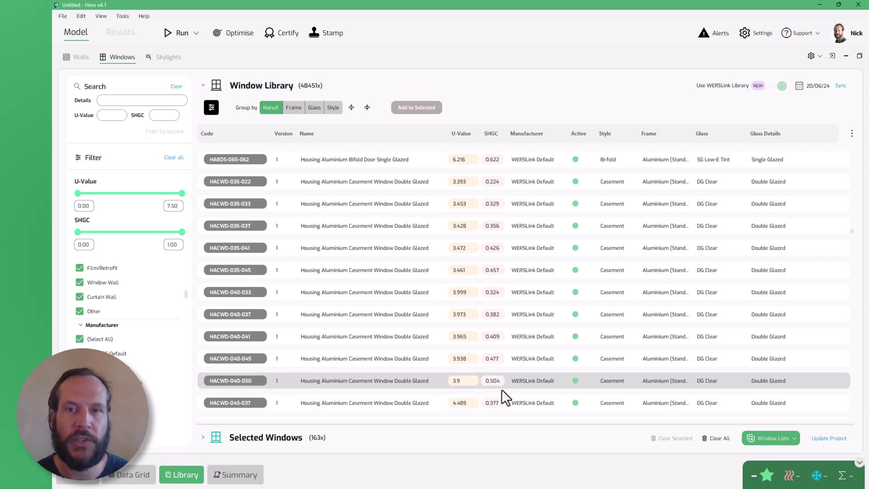
pyautogui.scroll(-4, 485, 382)
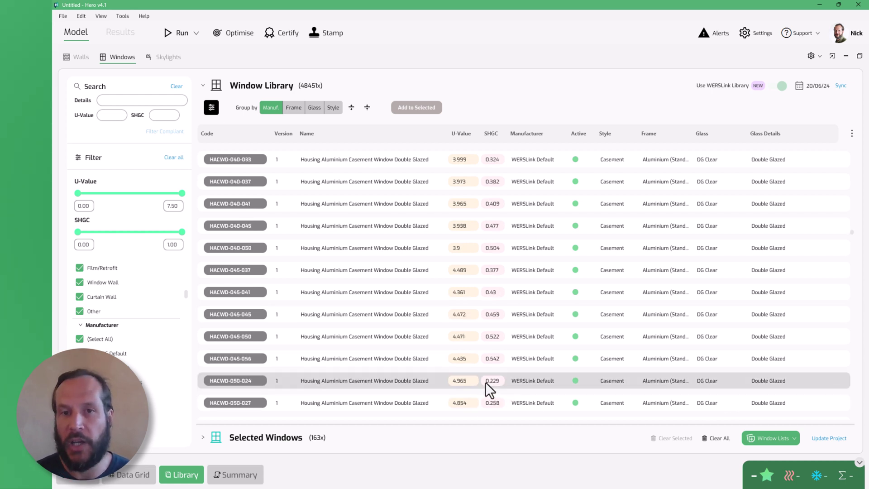
pyautogui.scroll(-3, 485, 382)
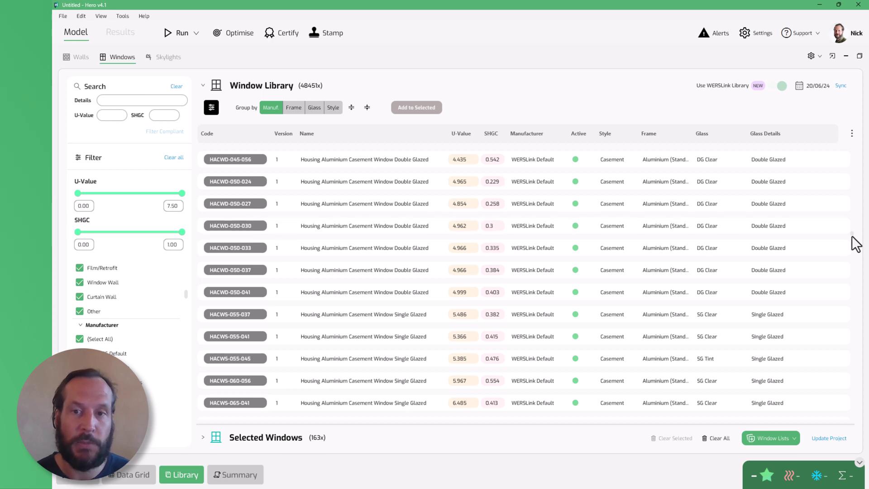
pyautogui.moveTo(853, 237); pyautogui.dragTo(854, 149)
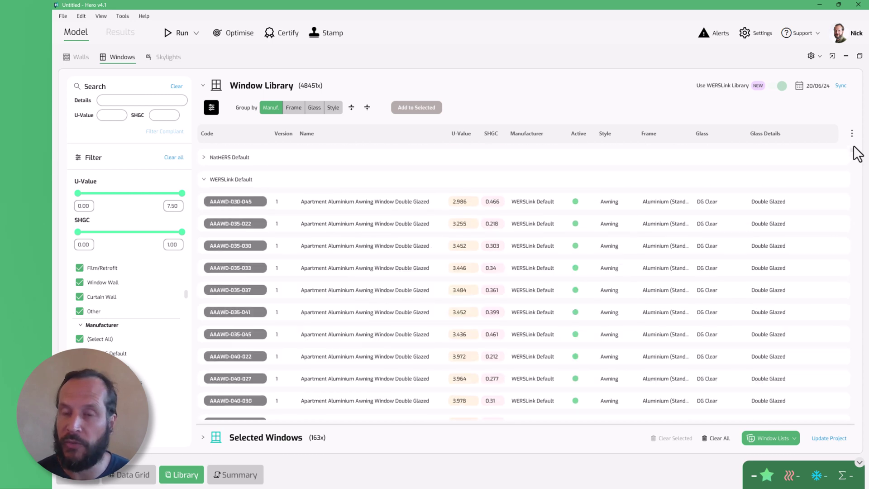
pyautogui.click(203, 157)
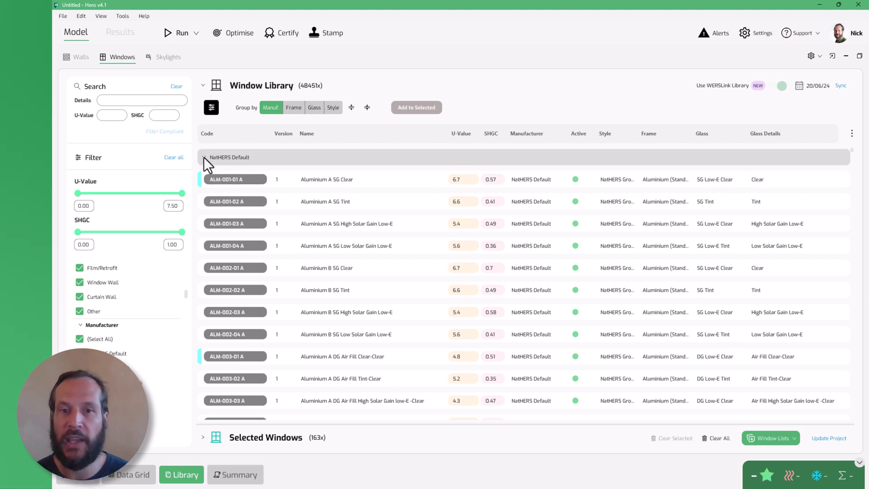
pyautogui.click(204, 157)
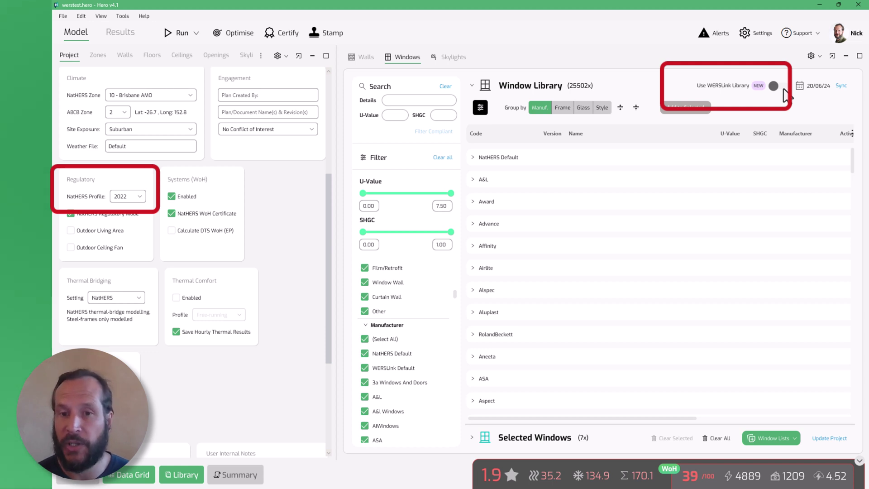
# - Turn on 'Use WERSLink Library', converting old windows and listing 48451 windows
pyautogui.click(784, 89)
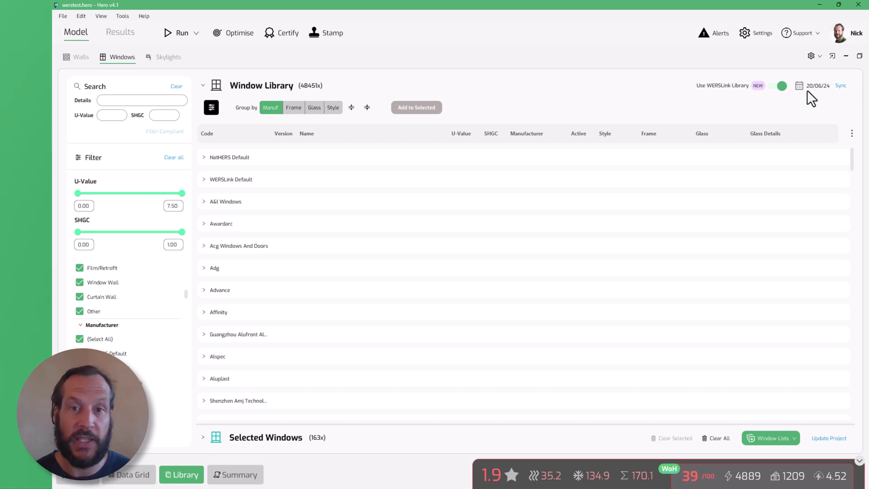
pyautogui.moveTo(810, 86)
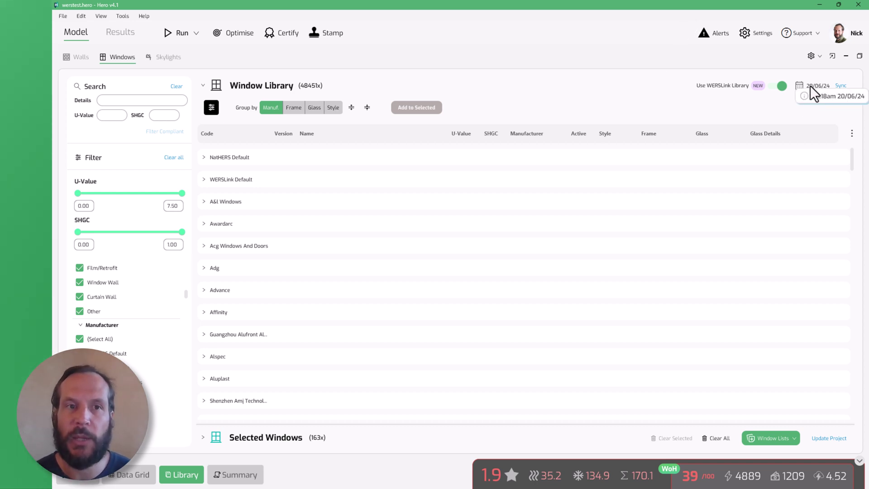
pyautogui.click(840, 89)
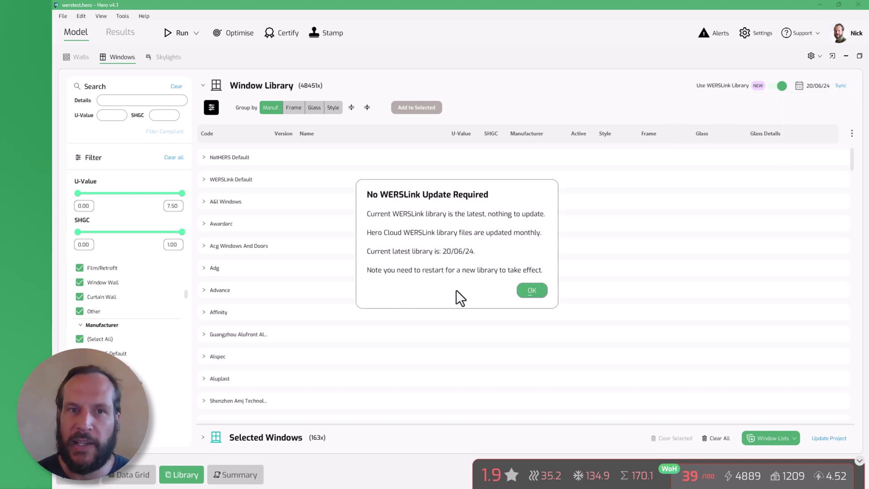
pyautogui.click(526, 293)
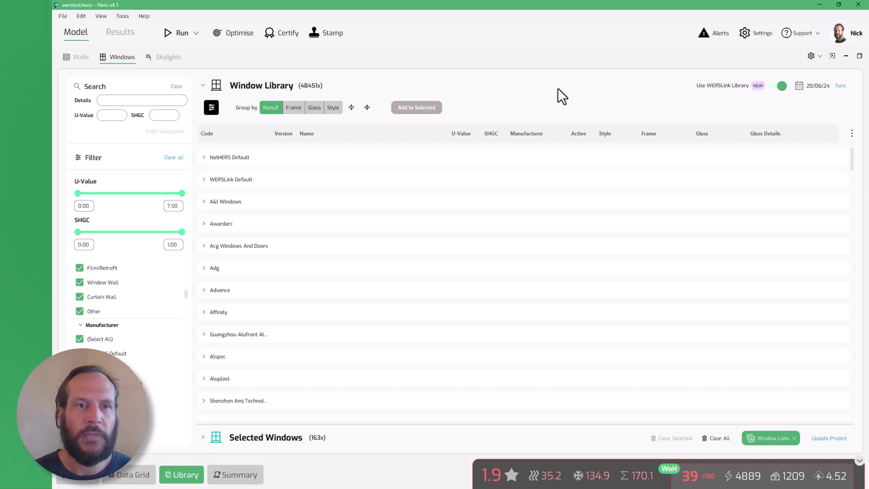
# - Enlarge the Selected Windows list, collapse the library, and run Update Project to check for retired specifications
pyautogui.moveTo(345, 262); pyautogui.dragTo(349, 193)
pyautogui.click(240, 87)
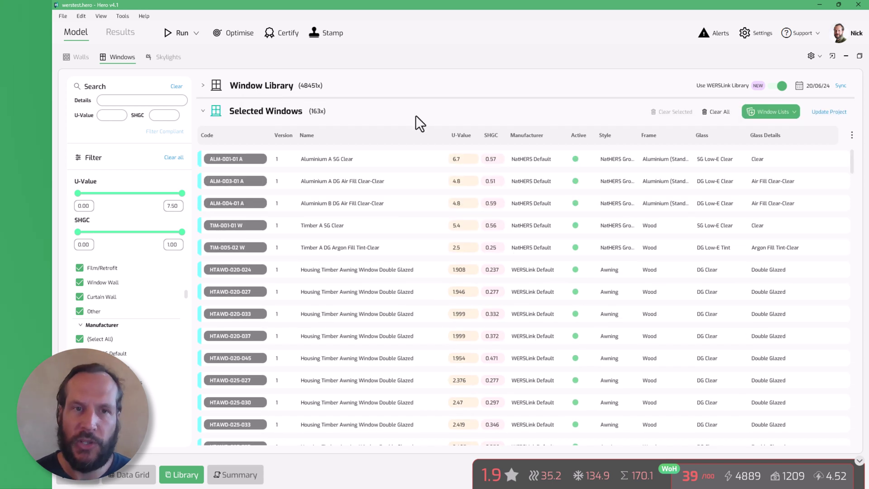
pyautogui.click(820, 114)
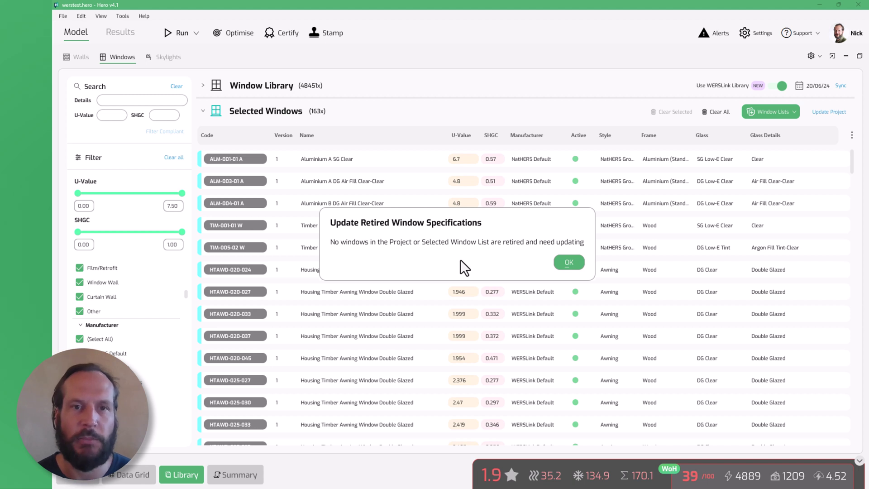
pyautogui.click(569, 262)
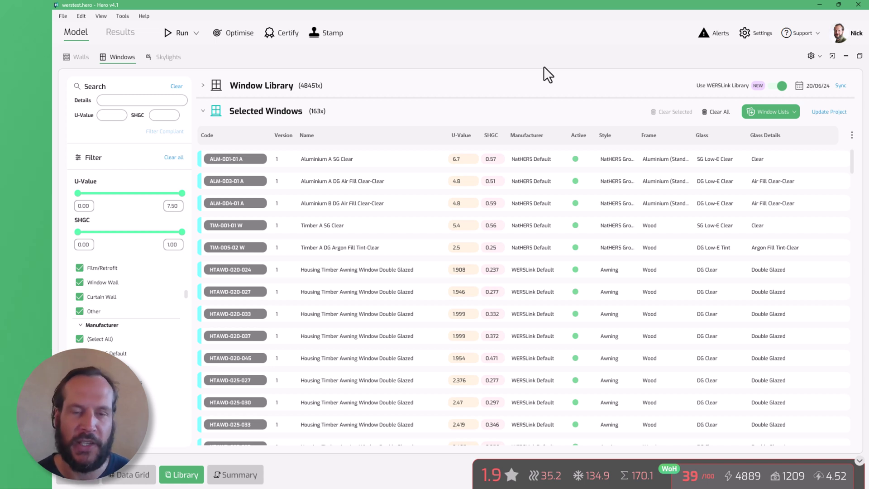
# - Turn off Group by Manuf. and add ALM-001-02 A Aluminium A SG Tint to Selected Windows
pyautogui.click(248, 87)
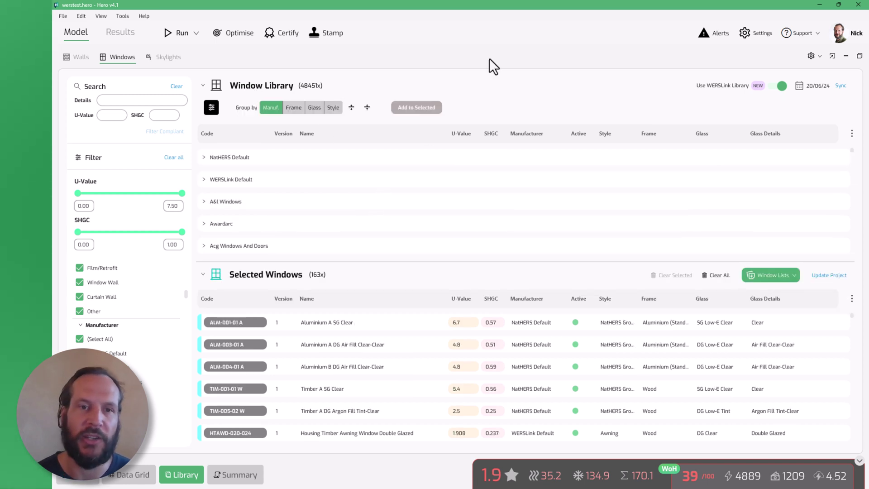
pyautogui.click(270, 107)
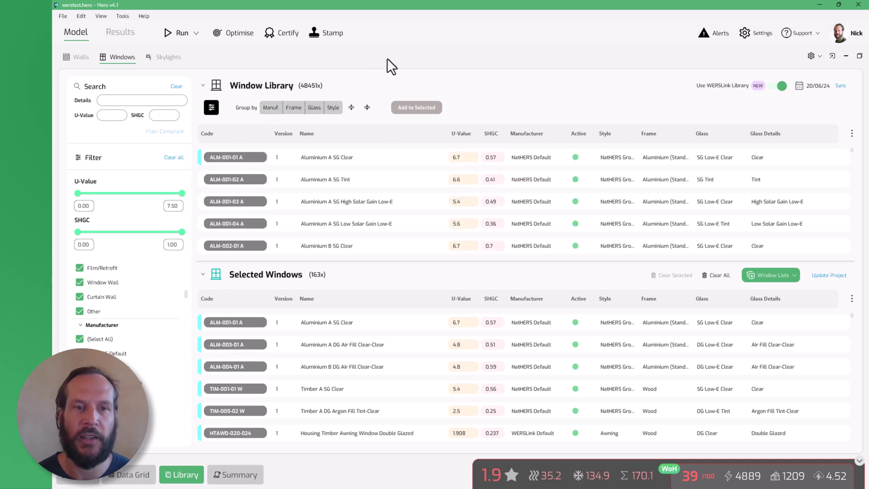
pyautogui.doubleClick(314, 178)
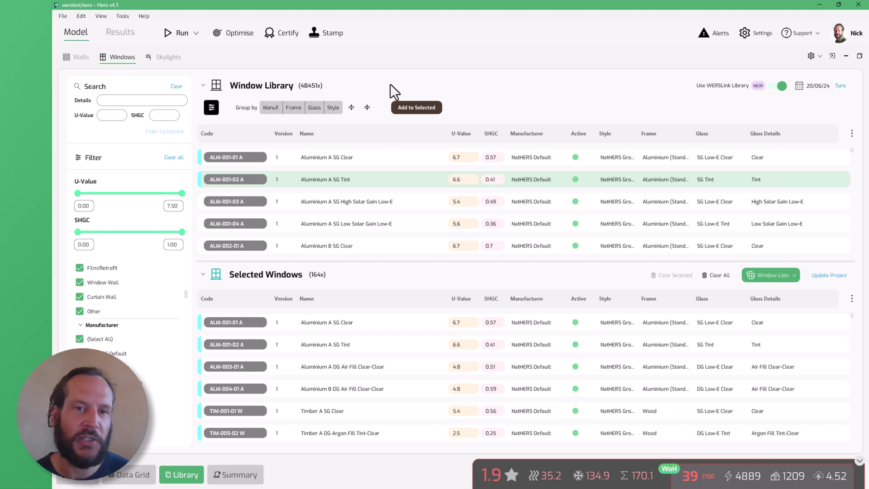
# - Filter the library to windows compliant with U-Value 5.4 and SHGC 0.55
pyautogui.click(111, 114)
pyautogui.write('5')
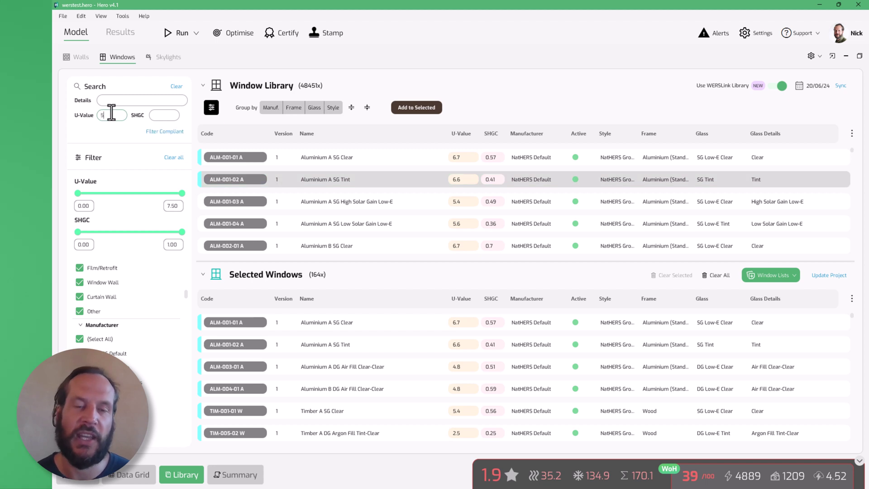
pyautogui.write('.4')
pyautogui.click(157, 115)
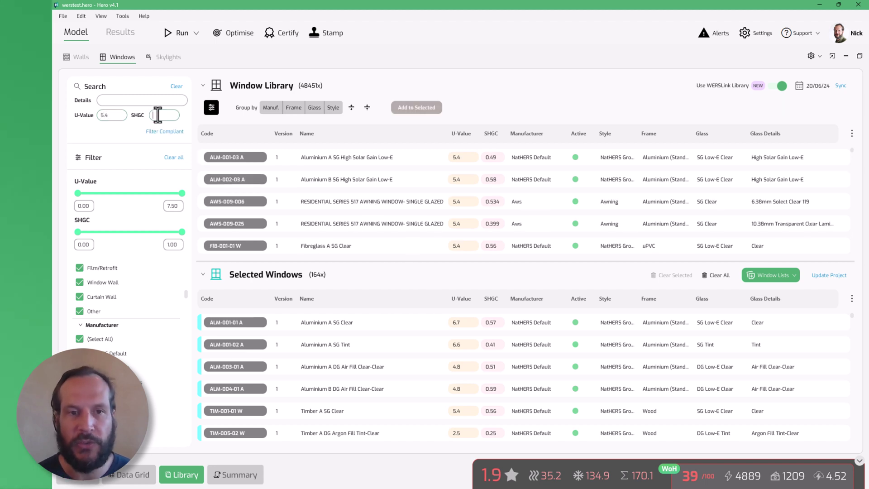
pyautogui.write('0.55')
pyautogui.click(157, 132)
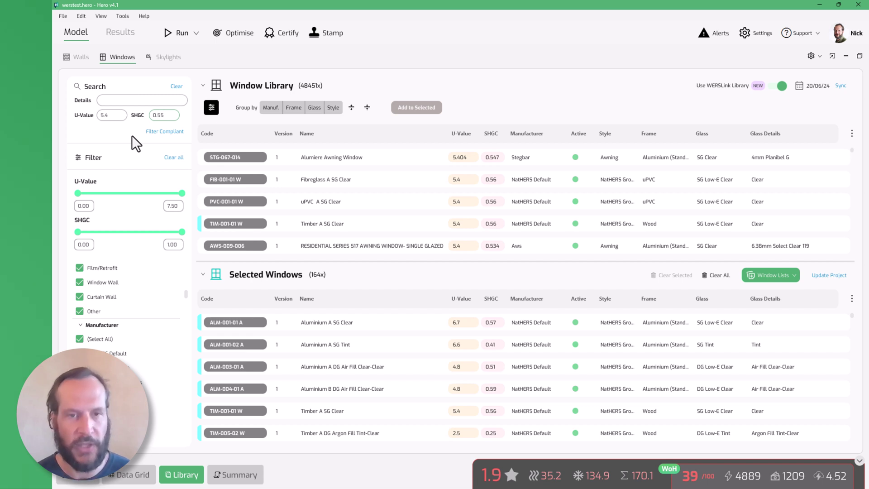
pyautogui.click(153, 132)
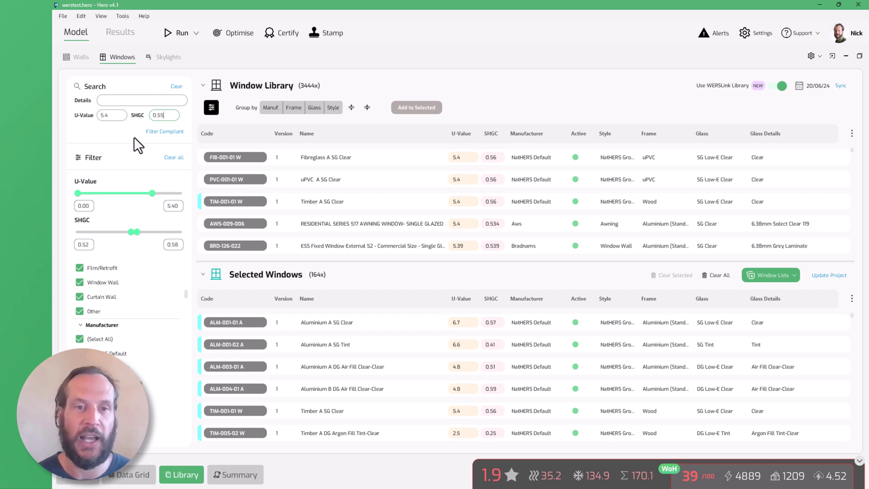
# - Change the targets to U-Value 3.2 and SHGC 0.43 and refilter, leaving 6199 windows
pyautogui.moveTo(116, 114); pyautogui.dragTo(83, 115)
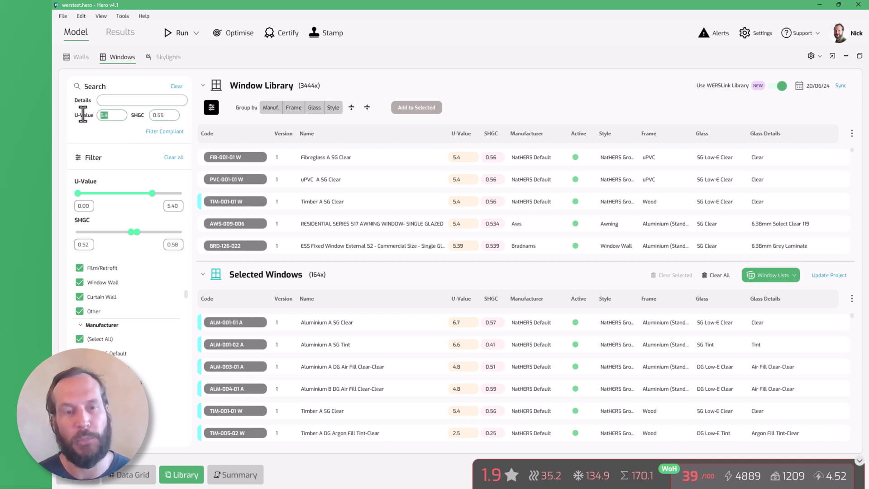
pyautogui.write('3.2')
pyautogui.moveTo(155, 115); pyautogui.dragTo(140, 115)
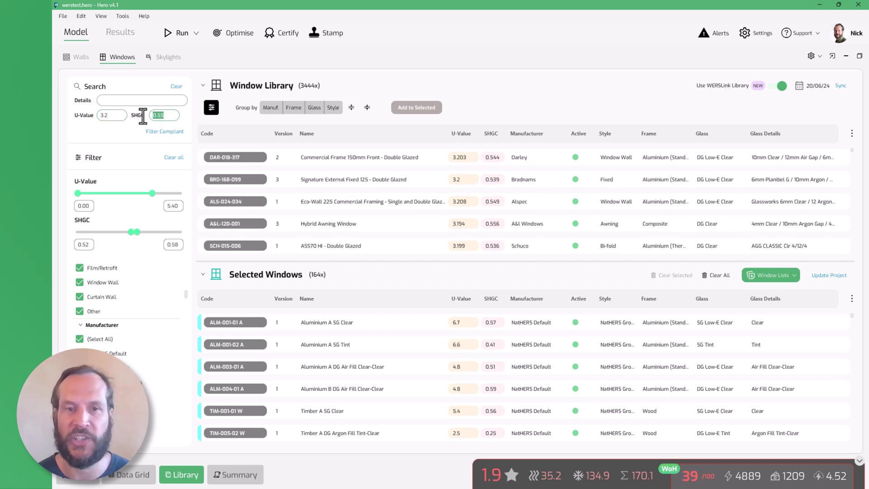
pyautogui.click(167, 135)
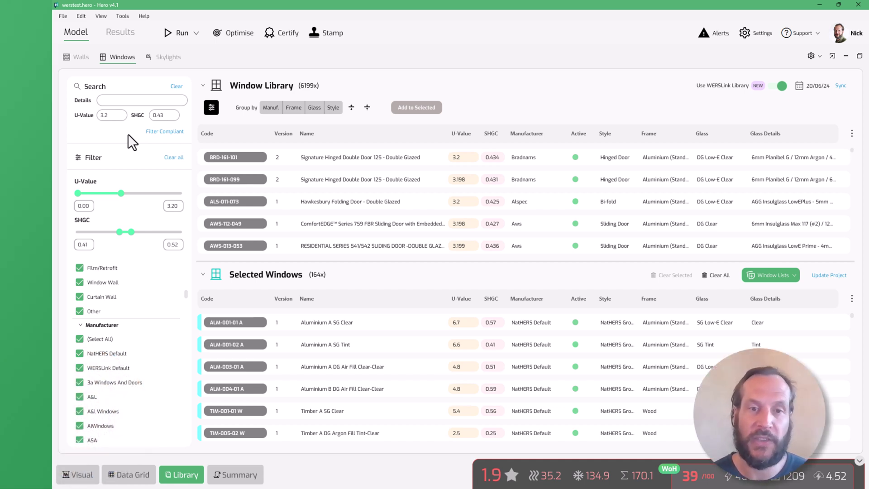
# - Scroll the filter panel and library table, then open the Window Lists load/save menu
pyautogui.scroll(5, 134, 307)
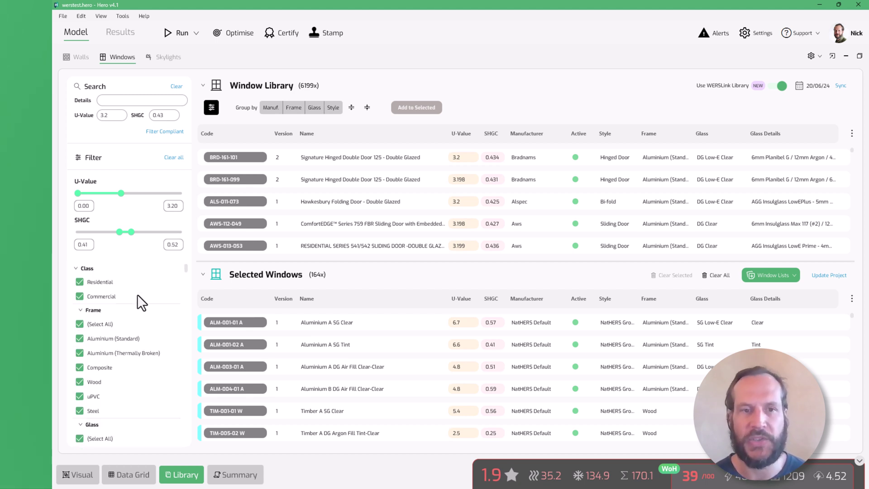
pyautogui.scroll(-5, 159, 319)
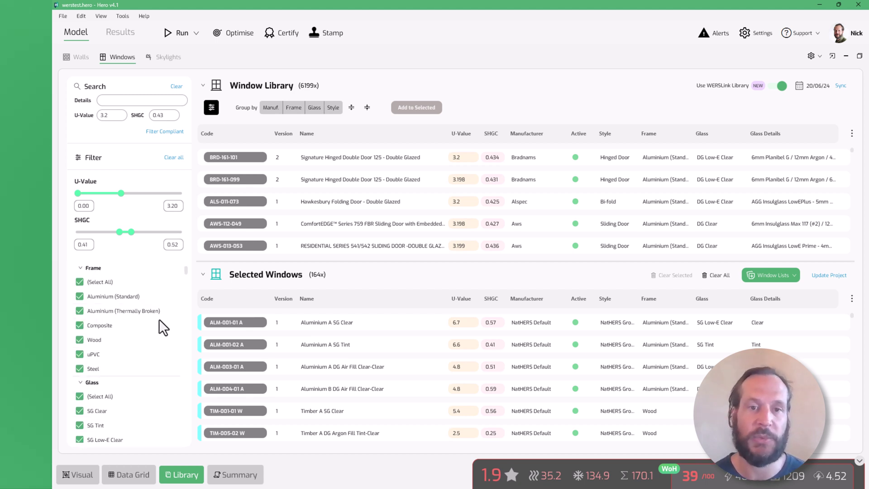
pyautogui.scroll(-4, 161, 342)
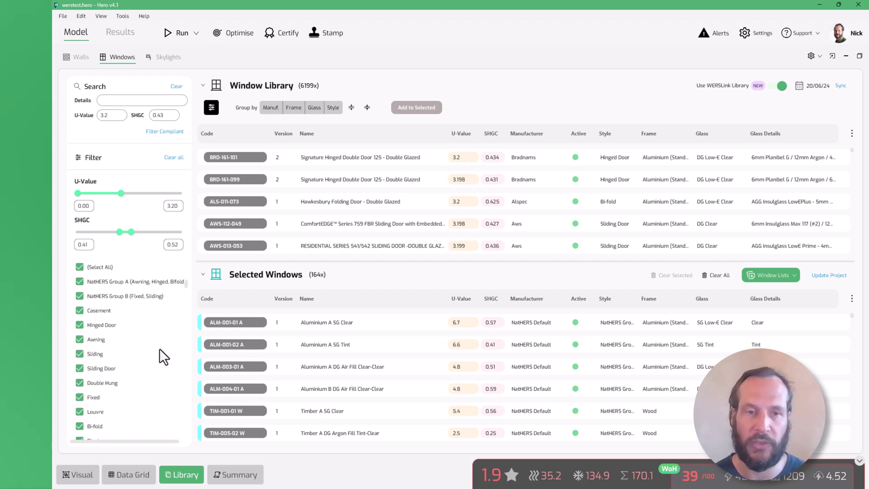
pyautogui.scroll(-2, 147, 375)
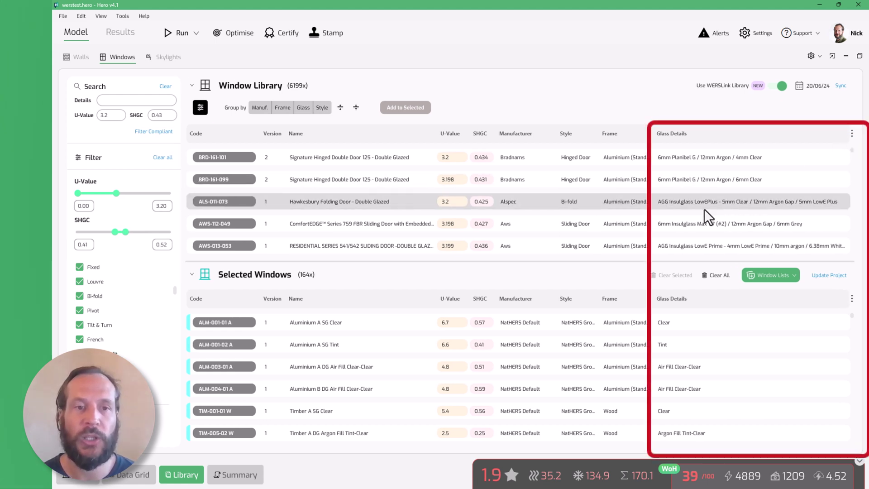
pyautogui.scroll(-1, 588, 243)
pyautogui.scroll(-5, 585, 238)
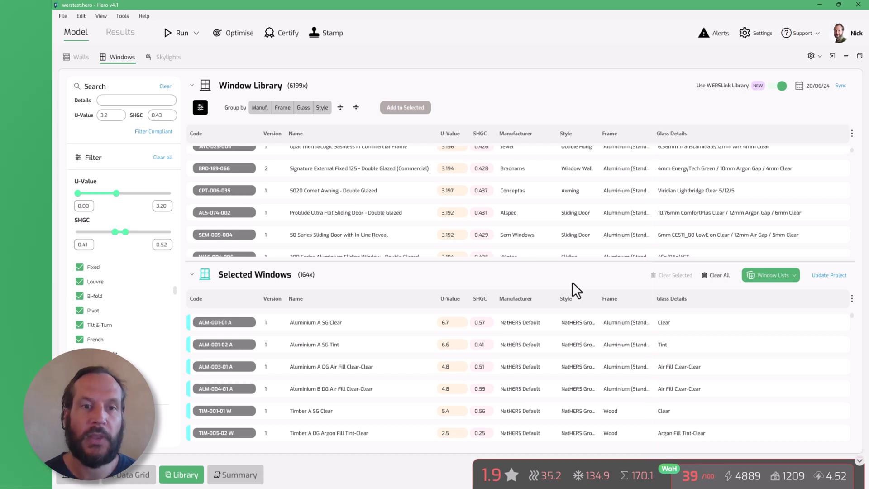
pyautogui.click(761, 285)
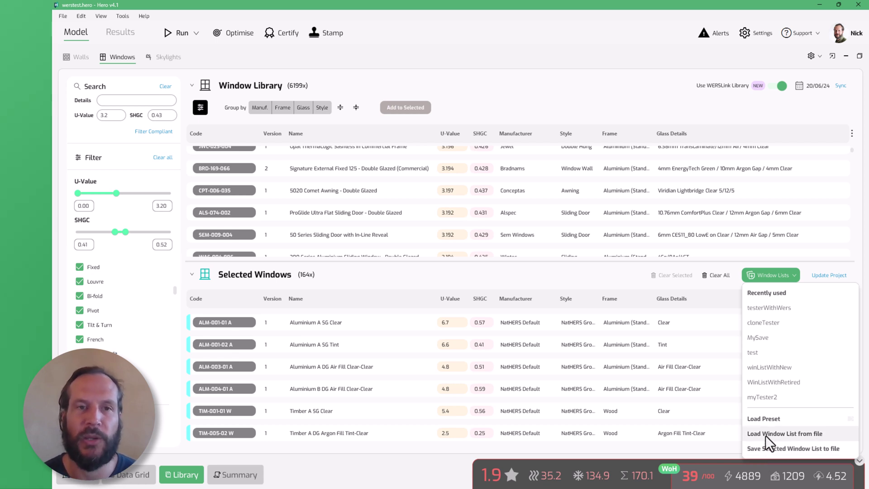
# - Close the Window Lists menu without loading a preset and scroll the Selected Windows list
pyautogui.moveTo(769, 420)
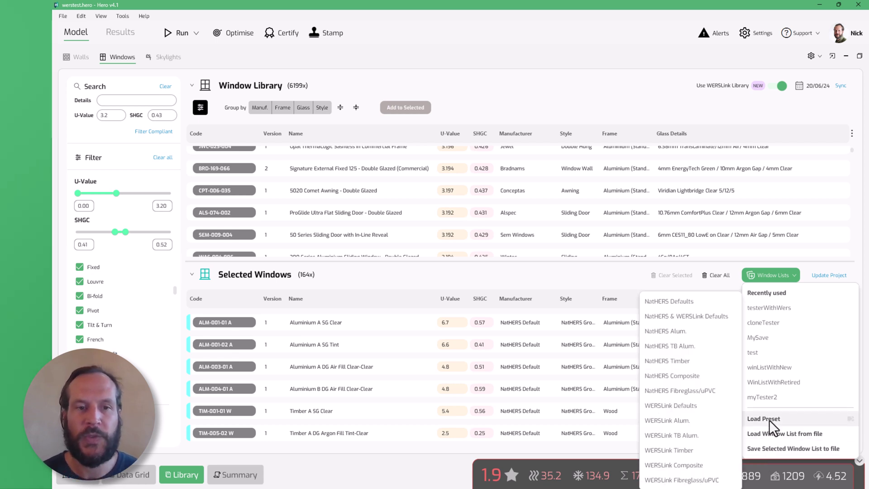
pyautogui.click(642, 127)
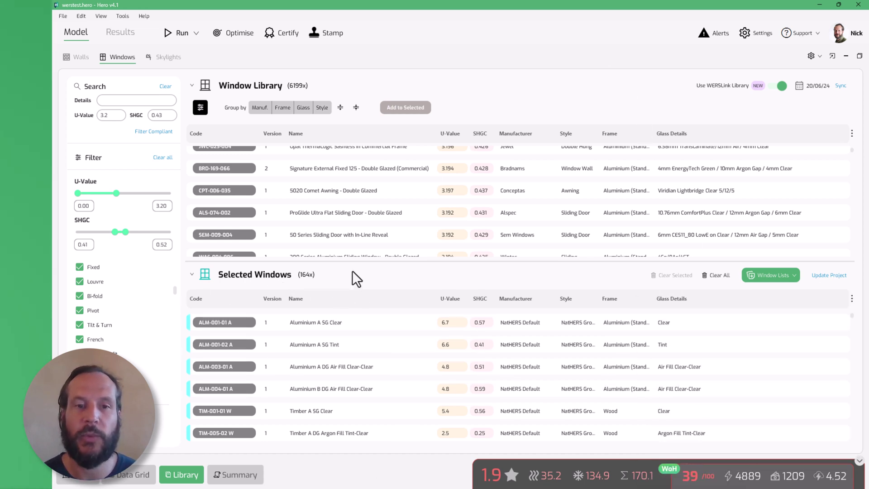
pyautogui.scroll(-10, 363, 386)
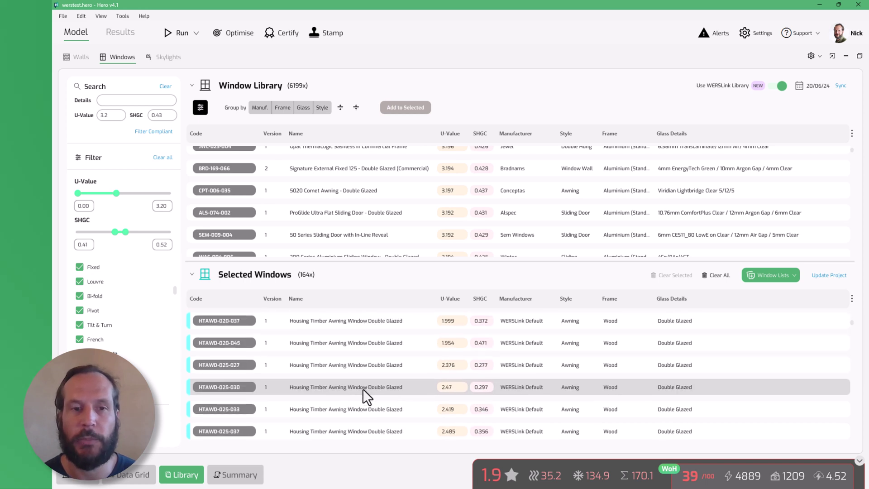
pyautogui.scroll(-3, 362, 390)
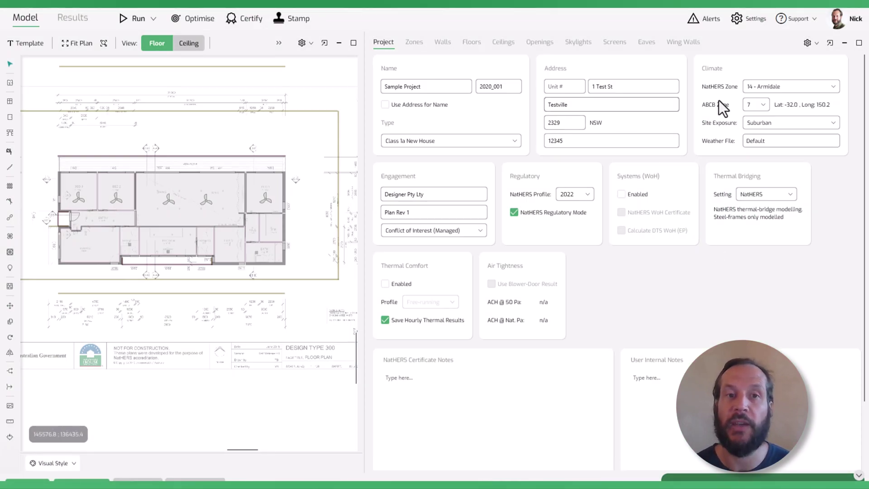
pyautogui.click(810, 87)
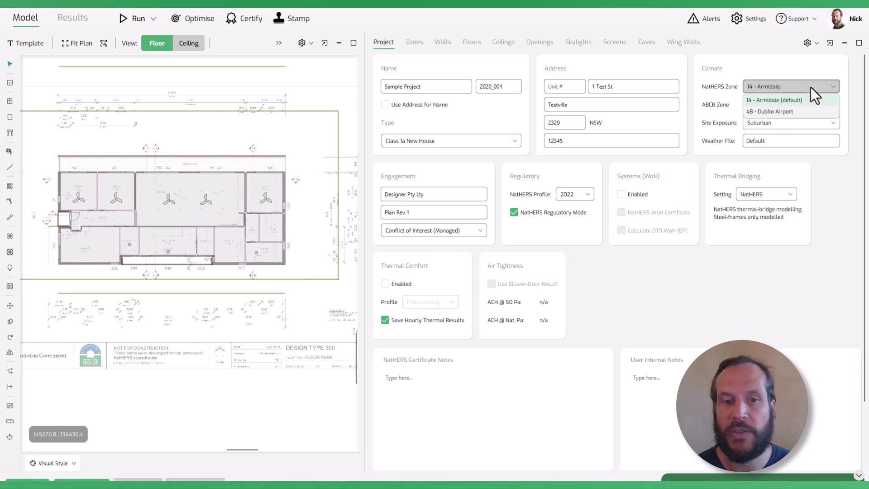
pyautogui.click(754, 88)
pyautogui.click(553, 124)
pyautogui.press('BackSpace')
pyautogui.press('BackSpace')
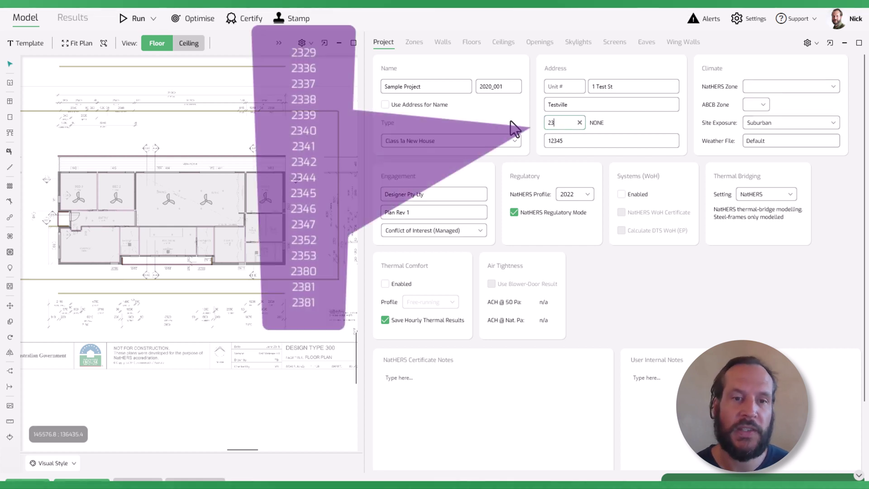
pyautogui.write('38')
pyautogui.click(772, 85)
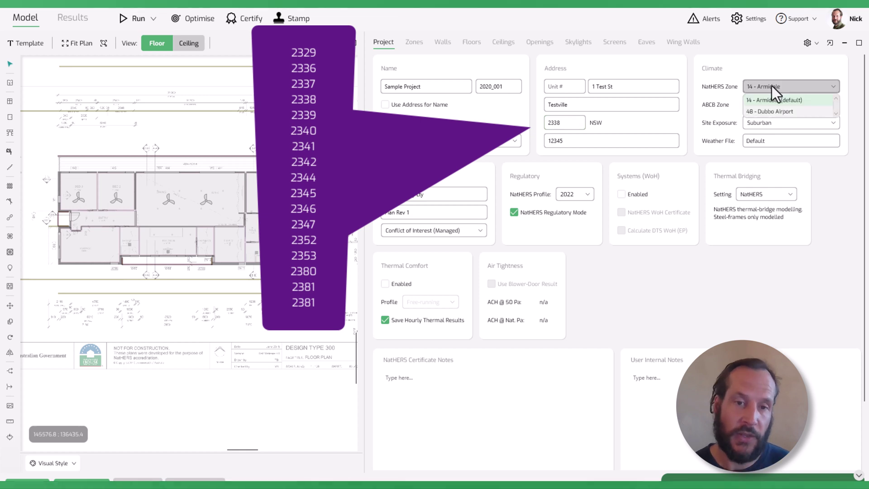
pyautogui.click(772, 86)
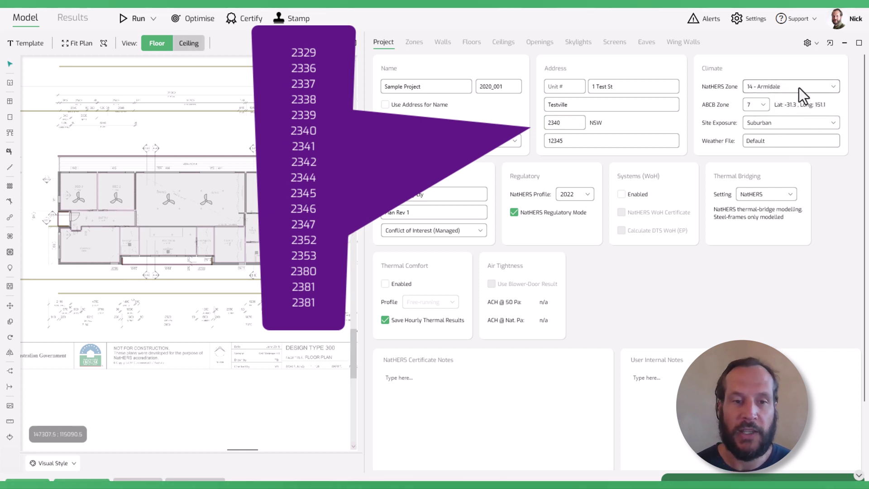
pyautogui.click(799, 88)
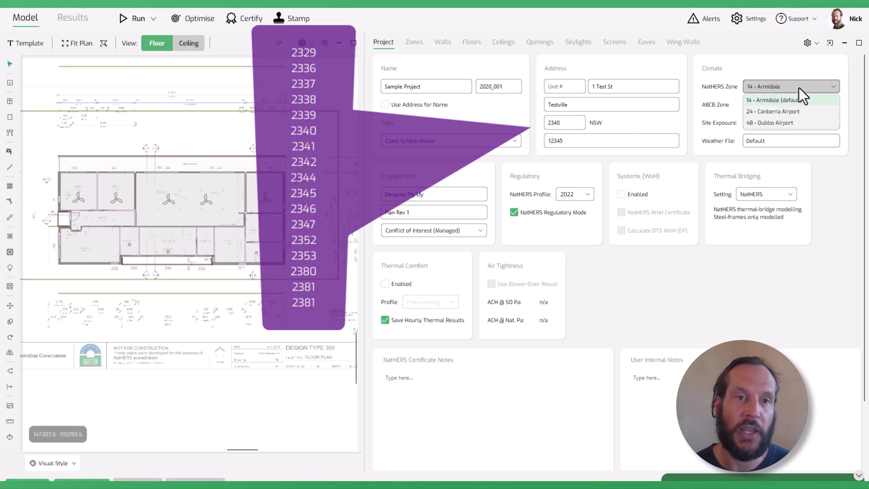
pyautogui.click(815, 87)
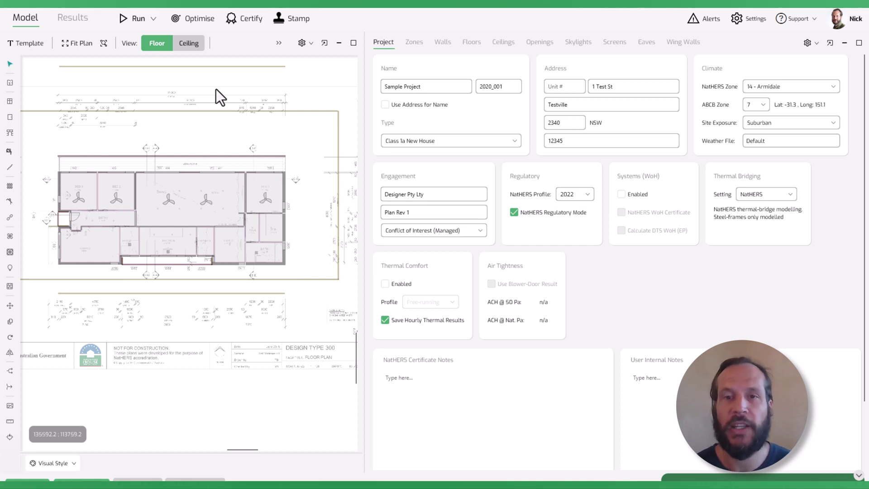
# - Create a new project with Ctrl+N, declining to save the sample project
pyautogui.hotkey('ctrl', 'n')
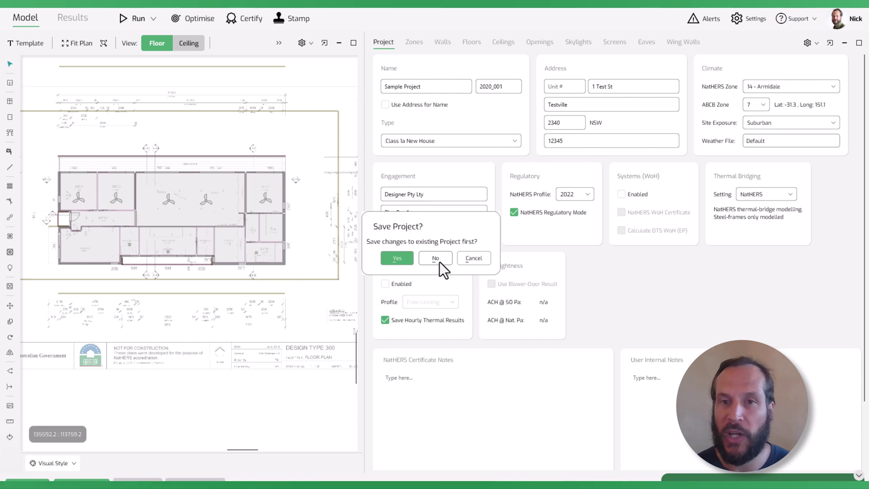
pyautogui.click(437, 259)
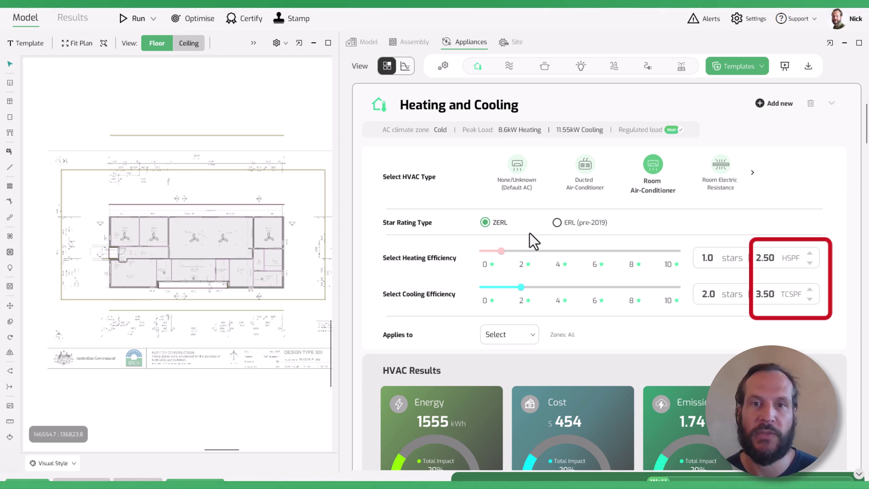
# - Switch the Star Rating Type to ERL and back to ZERL, then raise heating to 3.50 HSPF
pyautogui.click(557, 223)
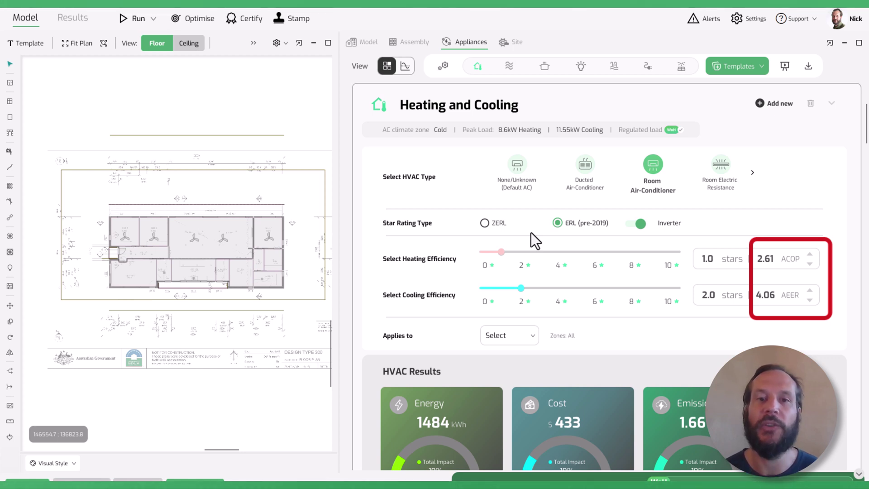
pyautogui.click(503, 223)
pyautogui.click(810, 254)
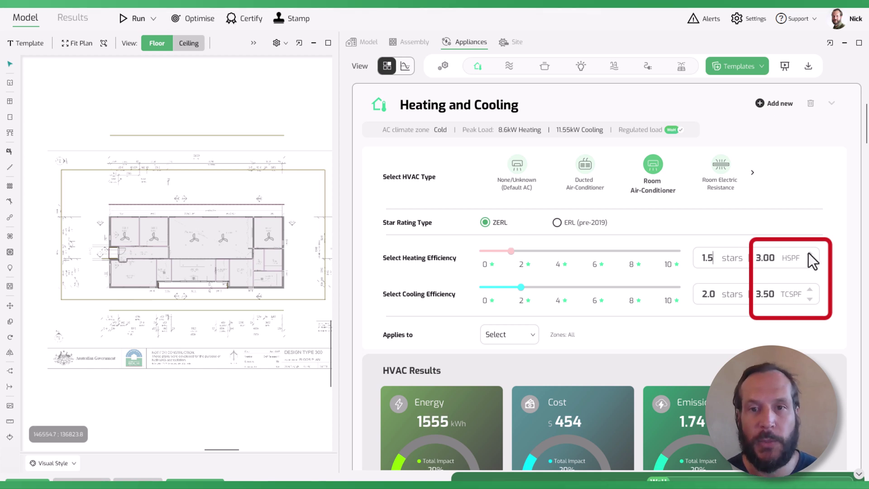
pyautogui.click(810, 254)
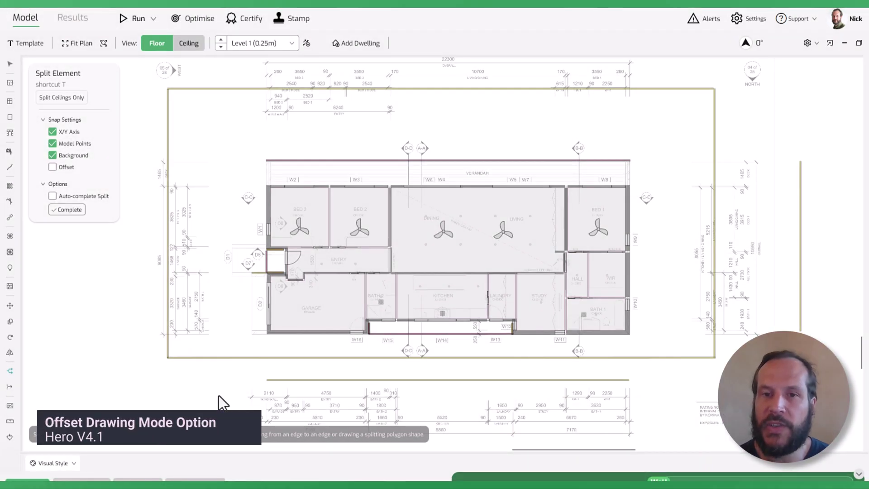
# - Enable a 450 split offset and turn off background snapping
pyautogui.click(65, 167)
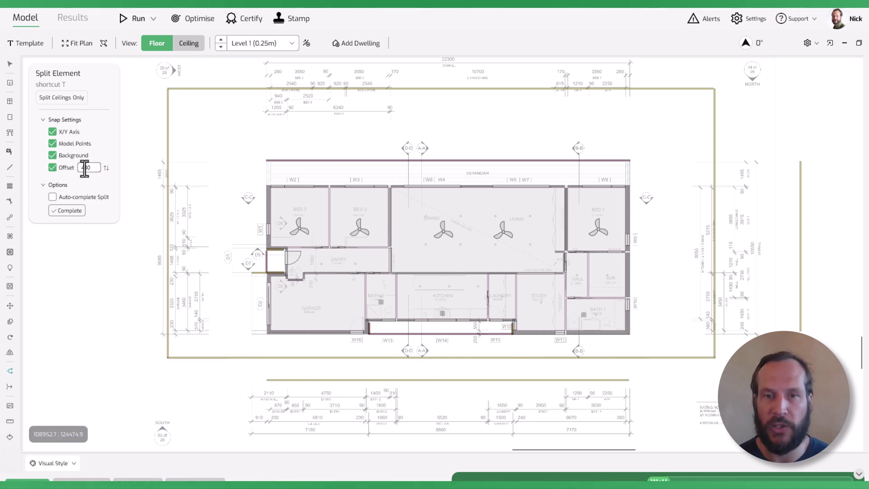
pyautogui.moveTo(85, 168); pyautogui.dragTo(95, 169)
pyautogui.write('50')
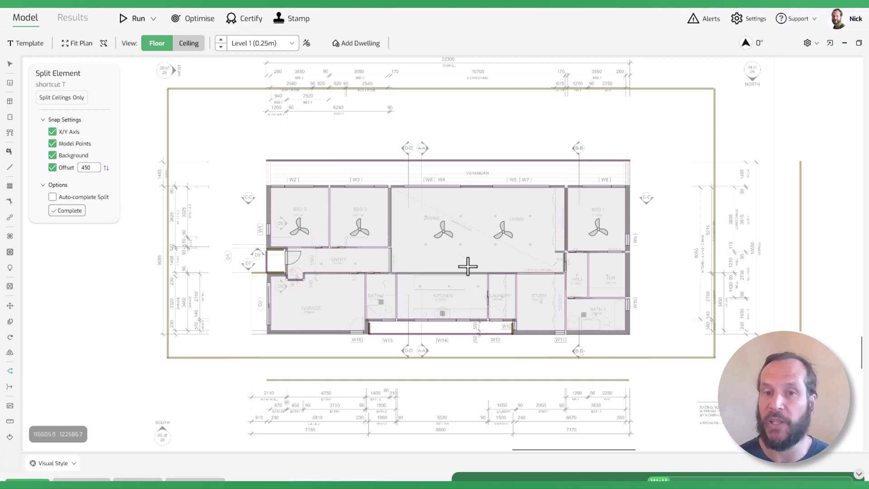
pyautogui.scroll(2, 324, 219)
pyautogui.scroll(3, 304, 168)
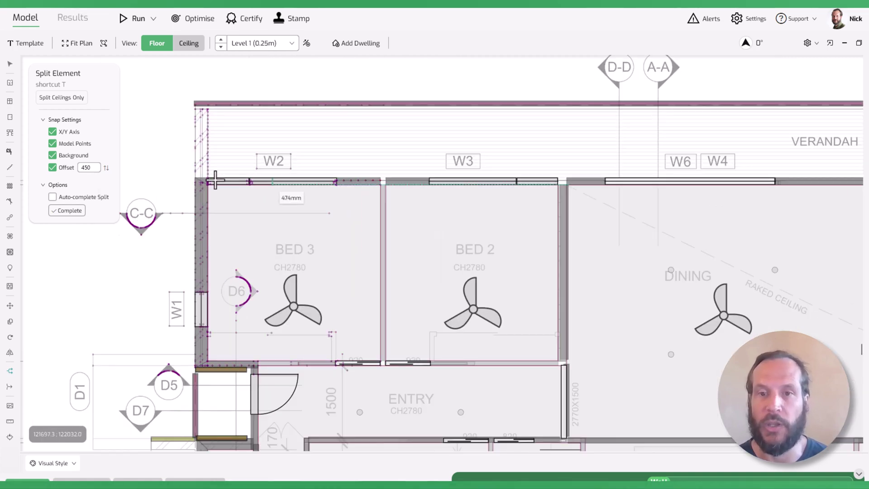
pyautogui.click(78, 159)
# - Start a split line at BED 3's top-left corner, flip the offset side, and restart the tool
pyautogui.scroll(1, 180, 195)
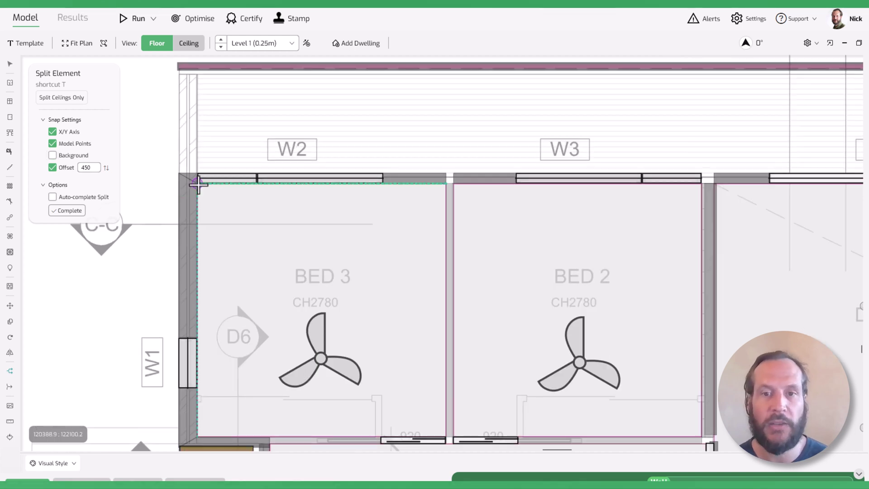
pyautogui.click(200, 185)
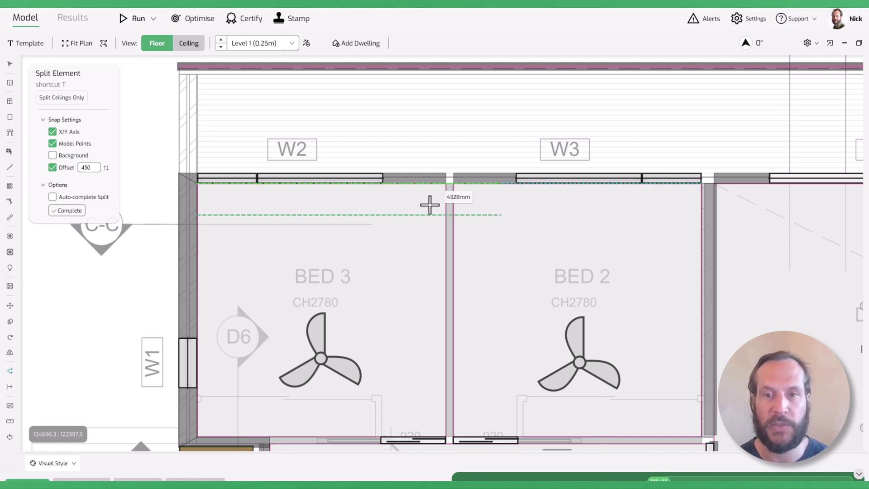
pyautogui.click(106, 167)
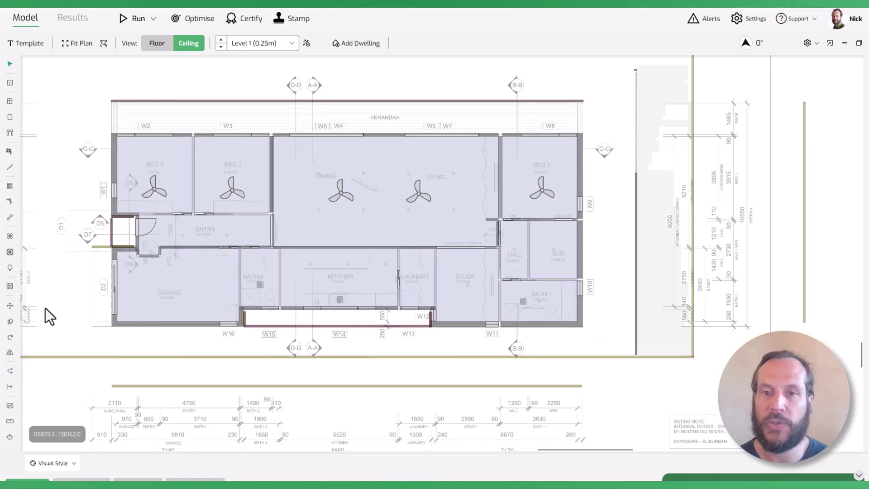
pyautogui.press('t')
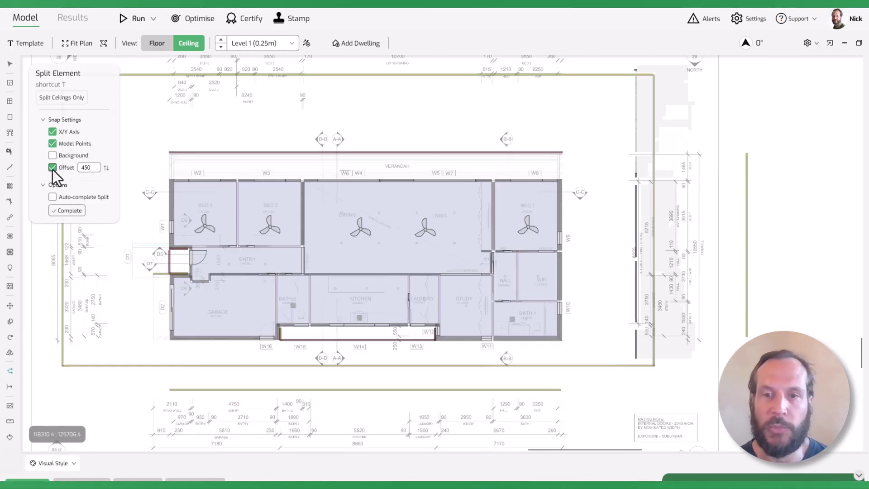
# - Trace the split line from below BED 3 toward the entry and around the entry alcove
pyautogui.scroll(3, 175, 179)
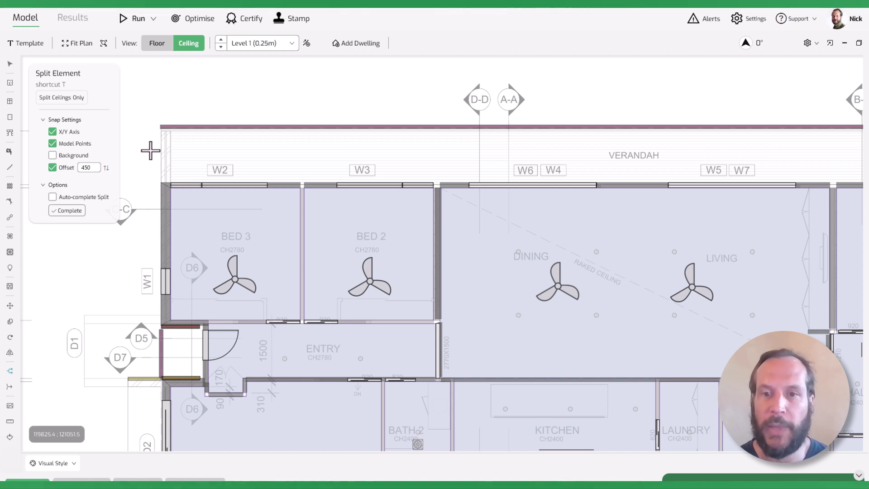
pyautogui.scroll(5, 171, 185)
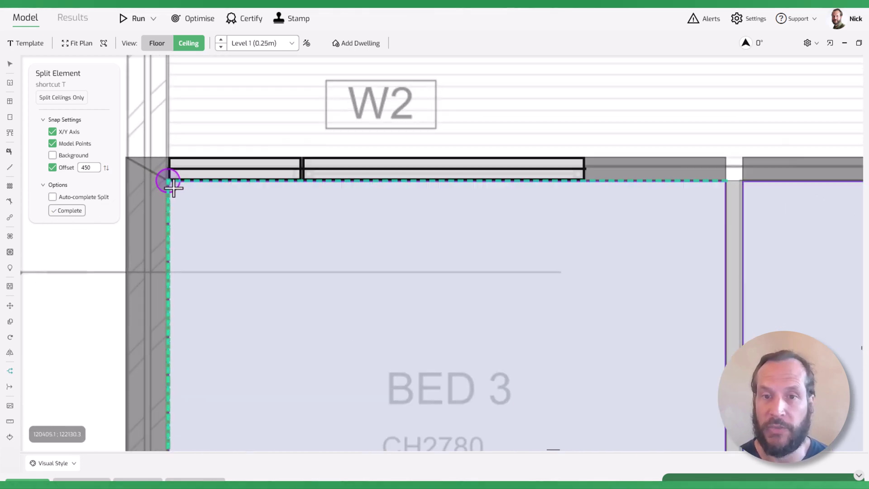
pyautogui.scroll(-6, 172, 185)
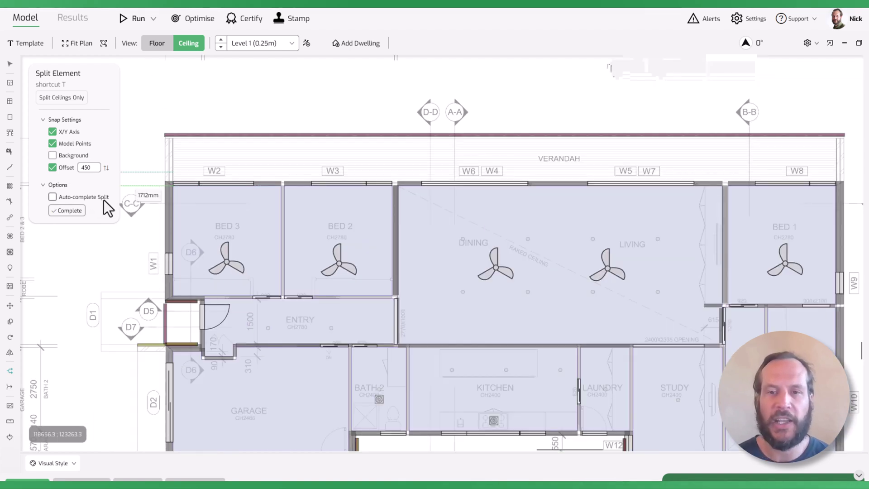
pyautogui.scroll(5, 167, 298)
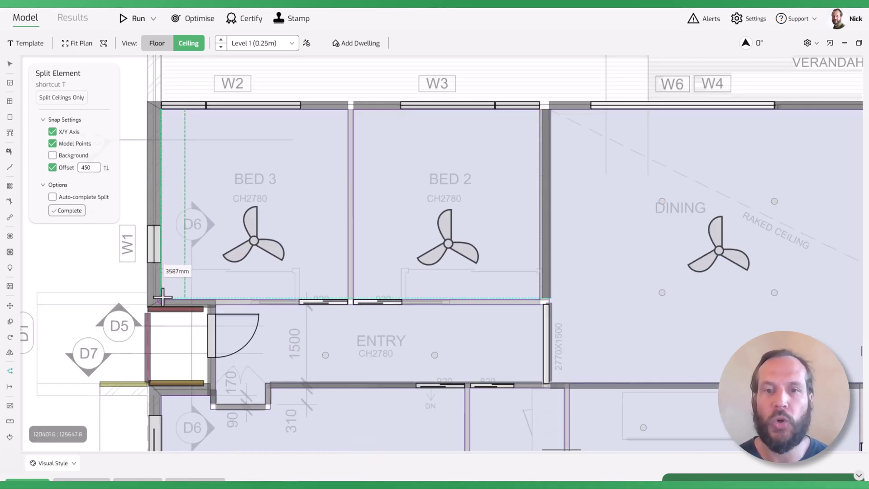
pyautogui.click(190, 300)
pyautogui.click(221, 312)
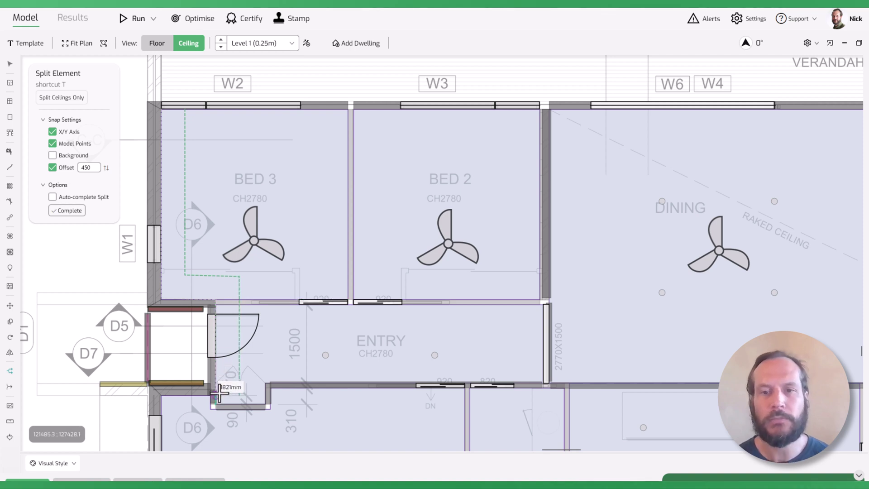
pyautogui.click(233, 419)
pyautogui.click(141, 420)
# - Continue the split through the bottom-right and top-right corners and close it at the start
pyautogui.scroll(-3, 144, 327)
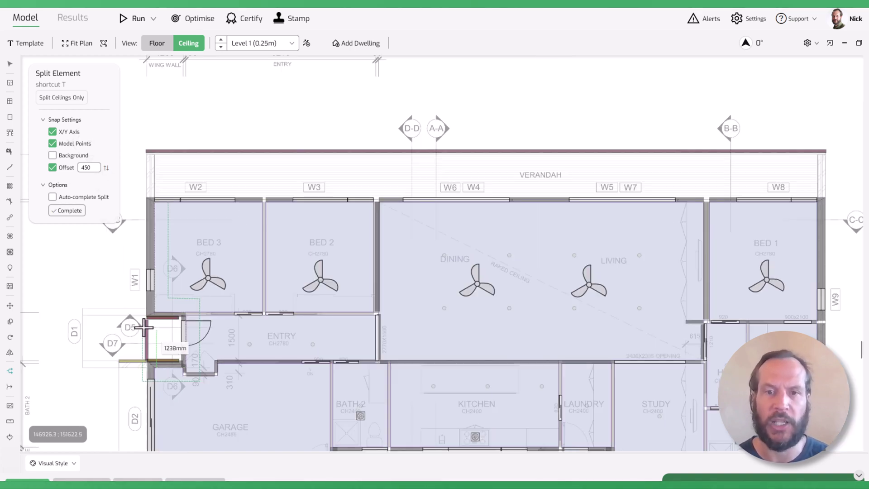
pyautogui.scroll(2, 143, 327)
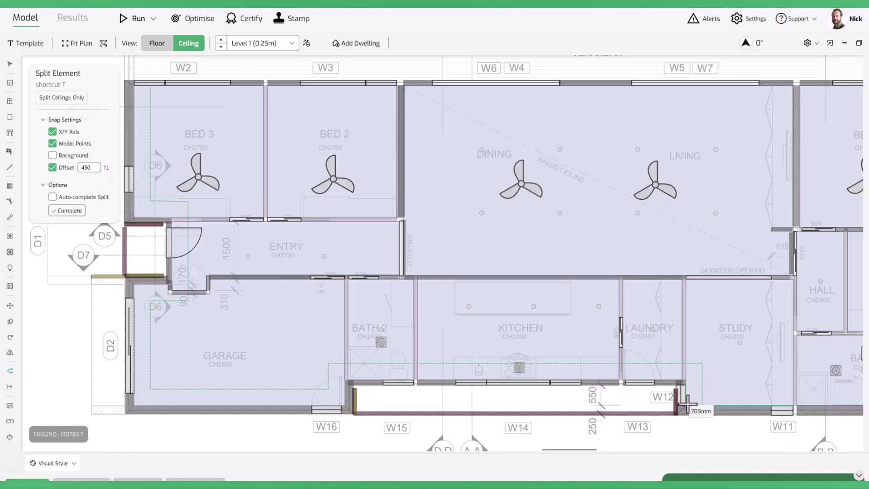
pyautogui.scroll(-3, 524, 381)
pyautogui.scroll(3, 679, 387)
pyautogui.click(683, 390)
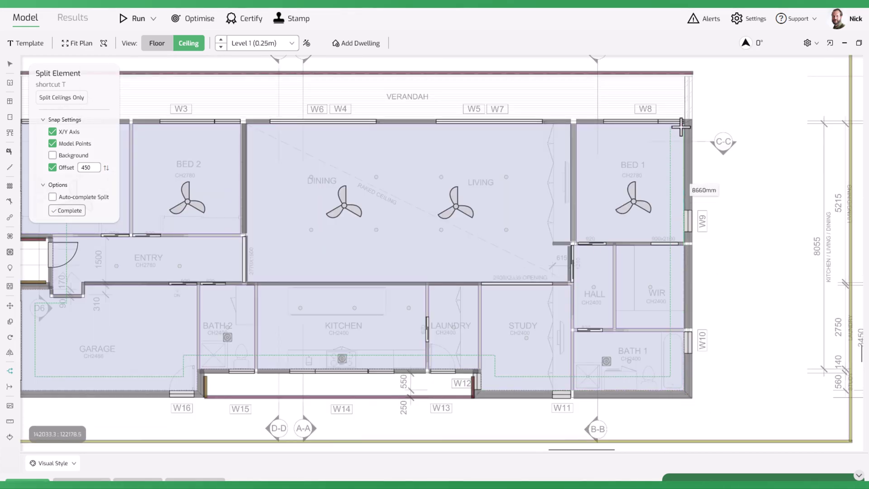
pyautogui.click(681, 127)
pyautogui.scroll(-3, 743, 195)
pyautogui.scroll(3, 266, 146)
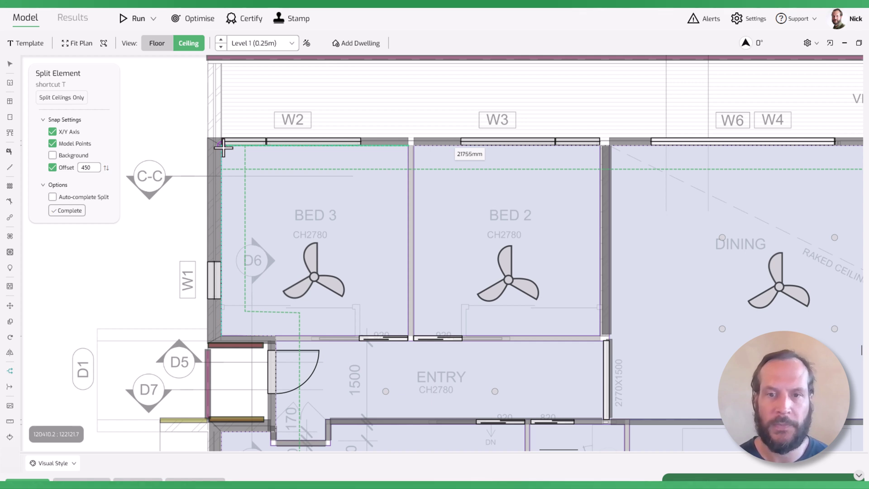
pyautogui.click(222, 145)
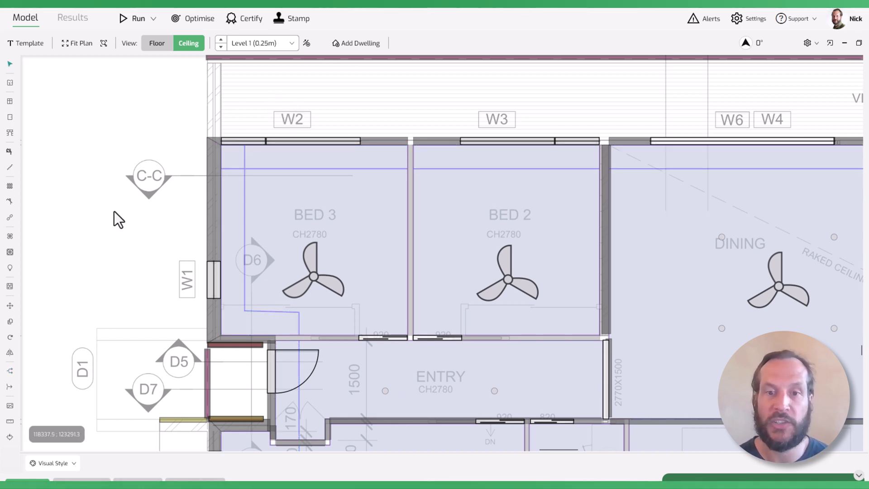
# - Select all the perimeter ceiling strips, from BED 3 around the house to BED 1
pyautogui.scroll(-3, 114, 211)
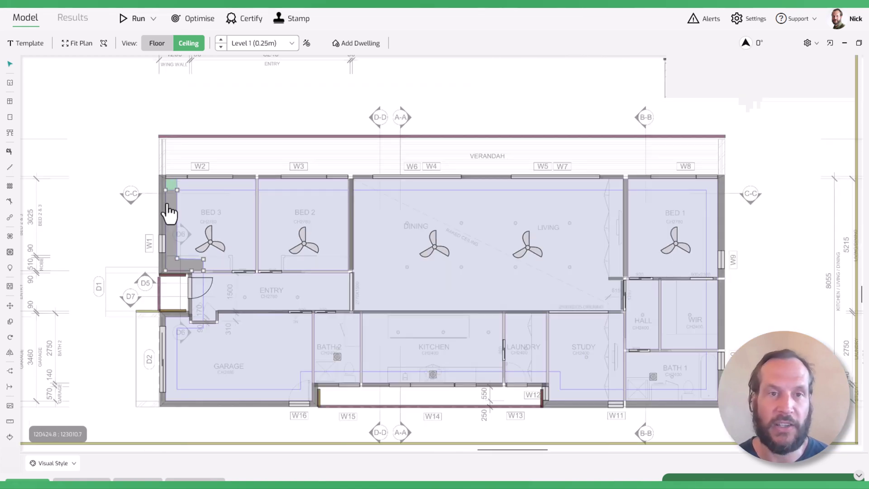
pyautogui.click(189, 187)
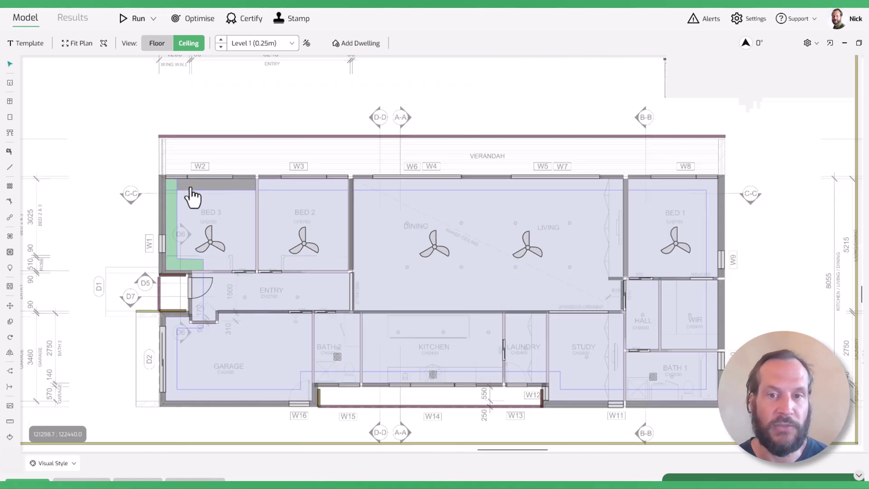
pyautogui.keyDown('shift'); pyautogui.click(297, 186); pyautogui.keyUp('shift')
pyautogui.keyDown('shift'); pyautogui.click(382, 186); pyautogui.keyUp('shift')
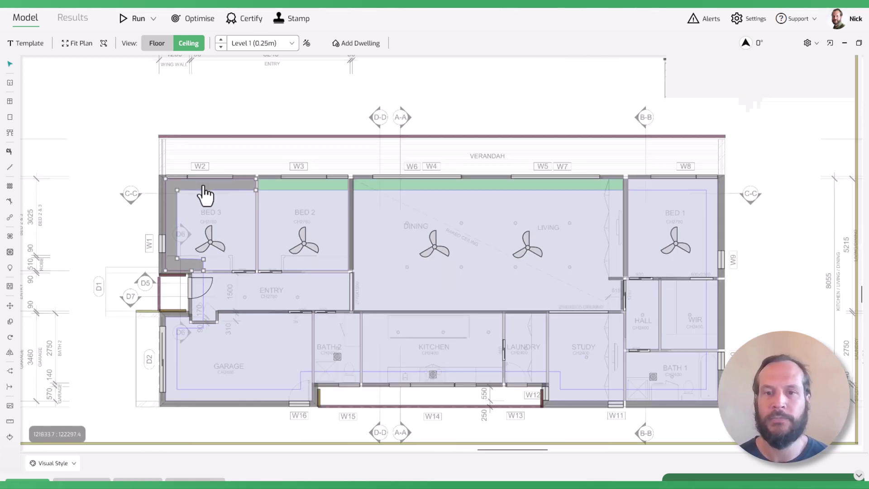
pyautogui.keyDown('shift'); pyautogui.click(194, 297); pyautogui.keyUp('shift')
pyautogui.keyDown('shift'); pyautogui.click(171, 333); pyautogui.keyUp('shift')
pyautogui.keyDown('shift'); pyautogui.click(333, 379); pyautogui.keyUp('shift')
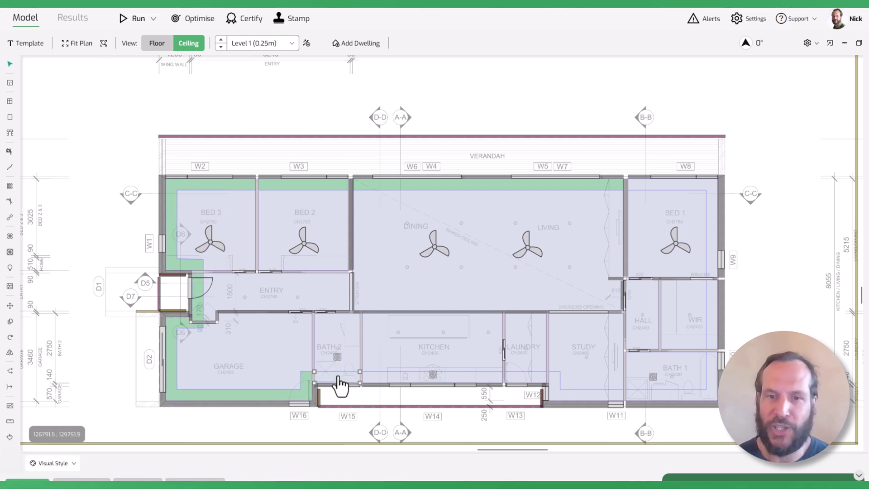
pyautogui.keyDown('shift'); pyautogui.click(390, 380); pyautogui.keyUp('shift')
pyautogui.keyDown('shift'); pyautogui.click(527, 380); pyautogui.keyUp('shift')
pyautogui.keyDown('shift'); pyautogui.click(555, 398); pyautogui.keyUp('shift')
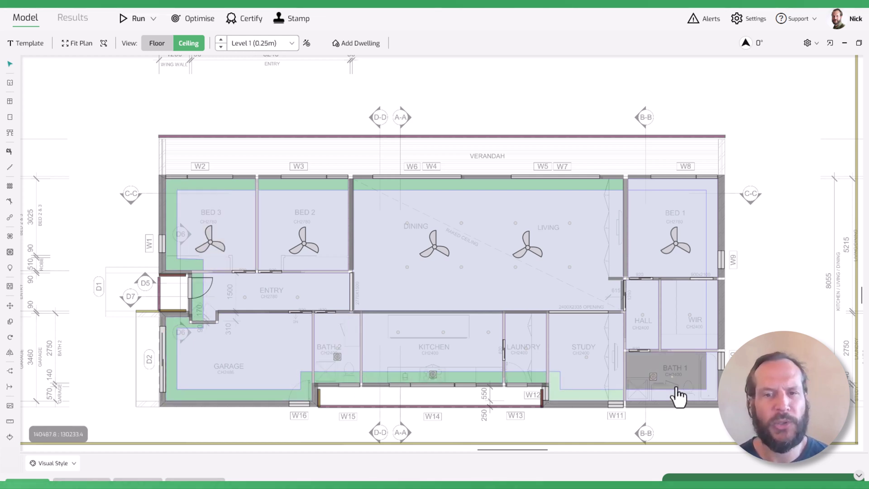
pyautogui.keyDown('shift'); pyautogui.click(678, 399); pyautogui.keyUp('shift')
pyautogui.keyDown('shift'); pyautogui.click(714, 282); pyautogui.keyUp('shift')
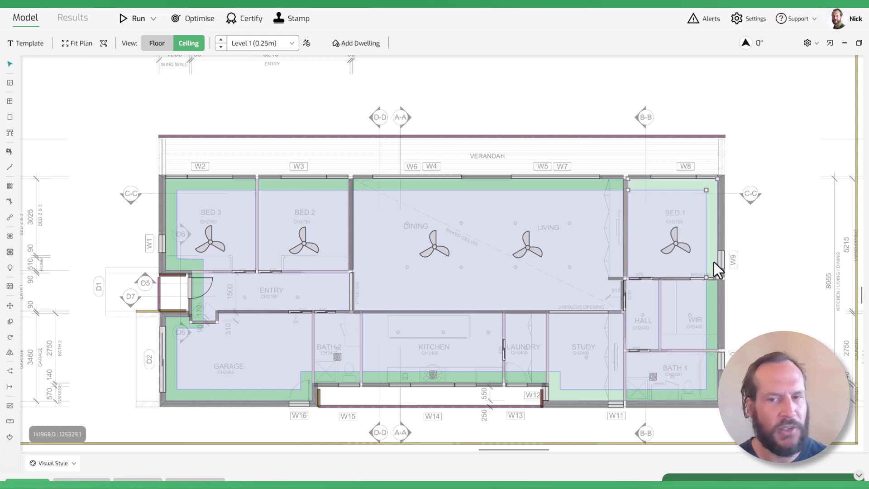
pyautogui.keyDown('shift'); pyautogui.click(713, 267); pyautogui.keyUp('shift')
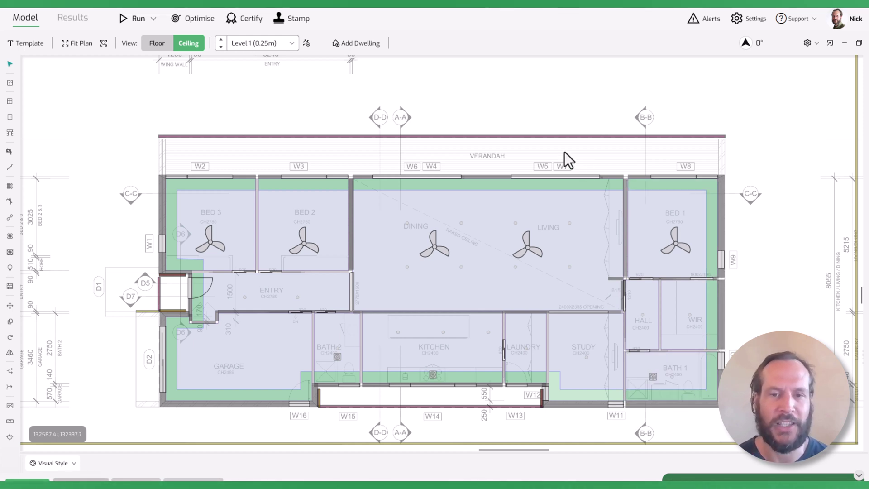
# - Set the selected ceilings' insulation to R3.00 - 132mm Fibreglass in the Ceilings table
pyautogui.hotkey('ctrl', 'e')
pyautogui.click(601, 159)
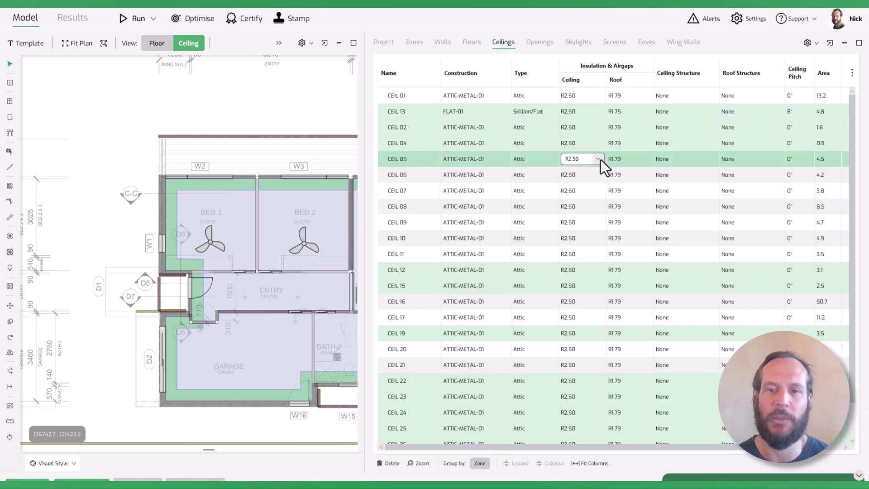
pyautogui.click(599, 158)
pyautogui.click(583, 216)
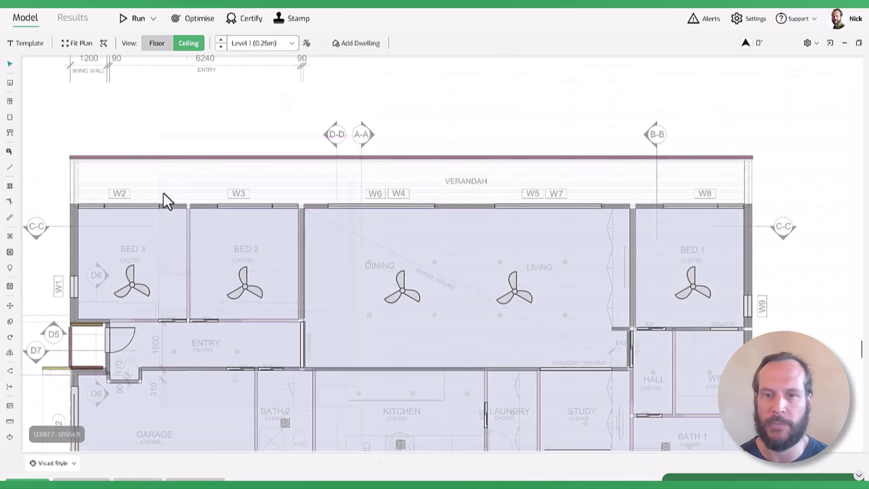
# - Draw an eave with 600 offset from the verandah wall's top-left to top-right corner
pyautogui.press('e')
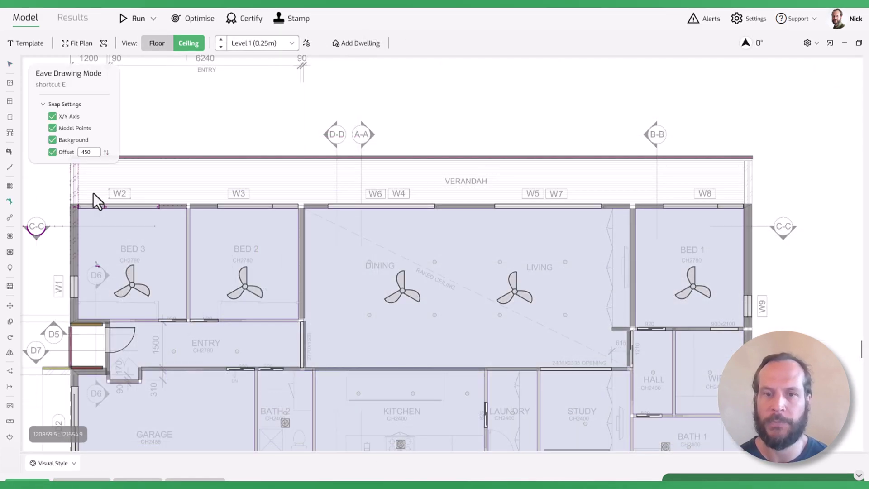
pyautogui.doubleClick(87, 152)
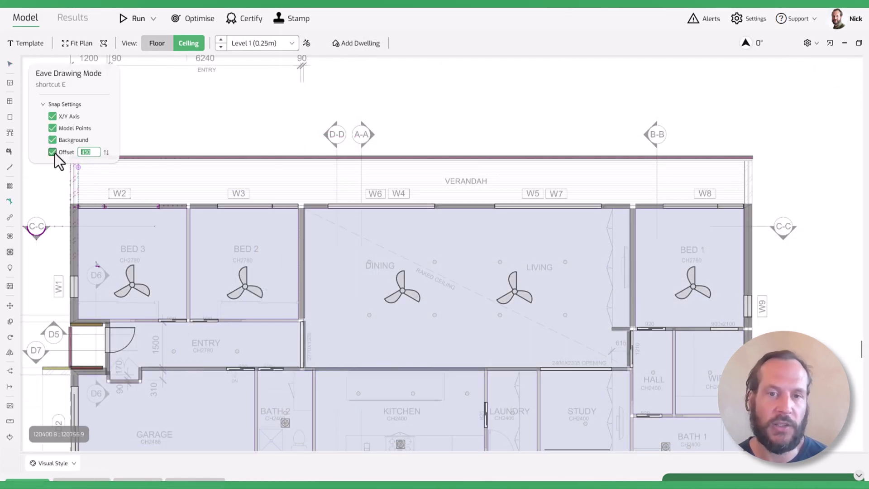
pyautogui.write('600')
pyautogui.scroll(3, 65, 202)
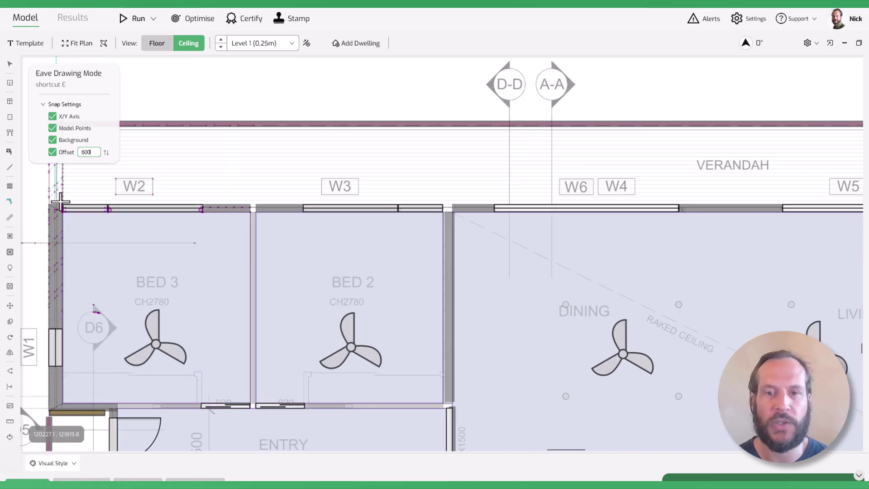
pyautogui.click(61, 205)
pyautogui.scroll(-2, 87, 199)
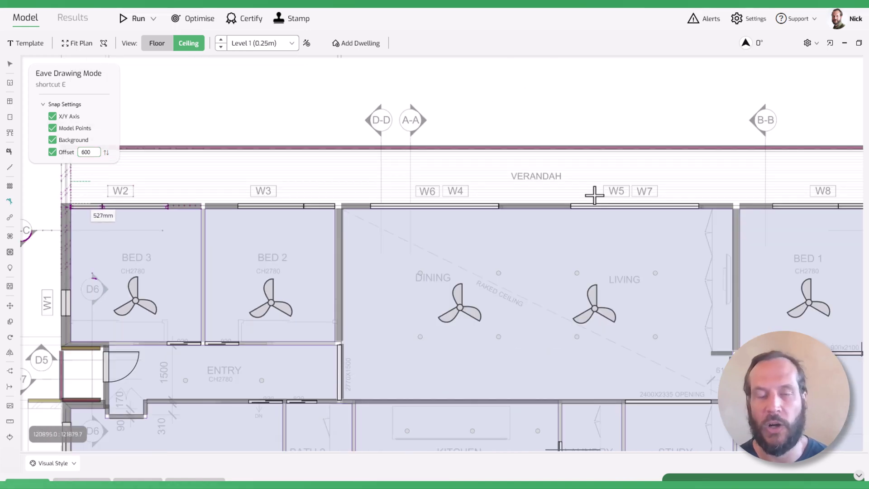
pyautogui.scroll(-2, 593, 194)
pyautogui.scroll(4, 747, 194)
pyautogui.click(747, 196)
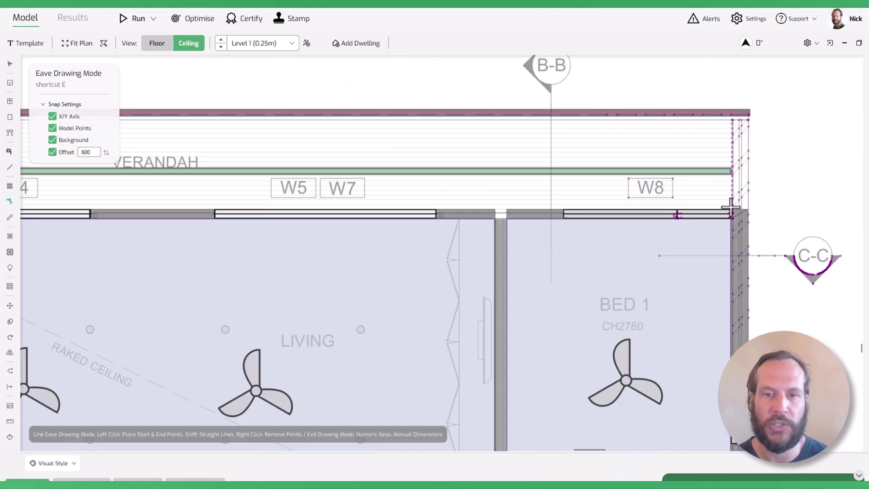
pyautogui.scroll(-2, 802, 196)
pyautogui.scroll(-1, 802, 196)
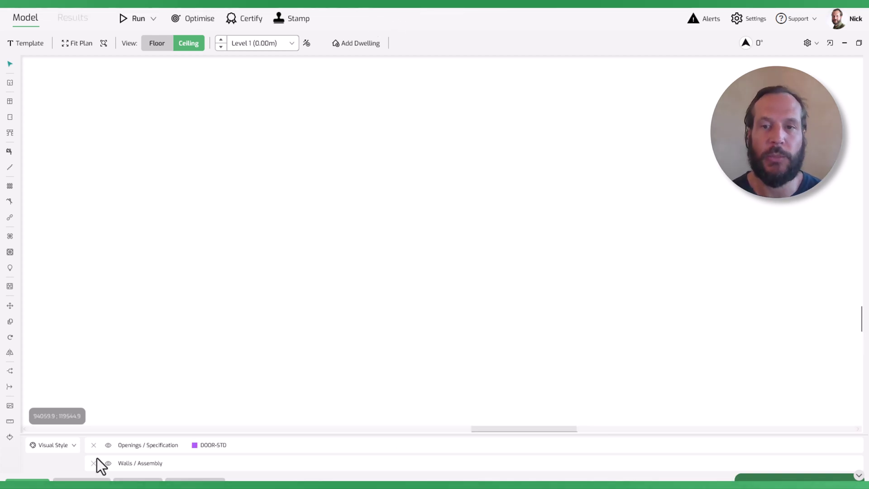
# - Reopen the most recent project from File > Open Recent
pyautogui.click(10, 12)
pyautogui.moveTo(118, 82)
pyautogui.click(221, 85)
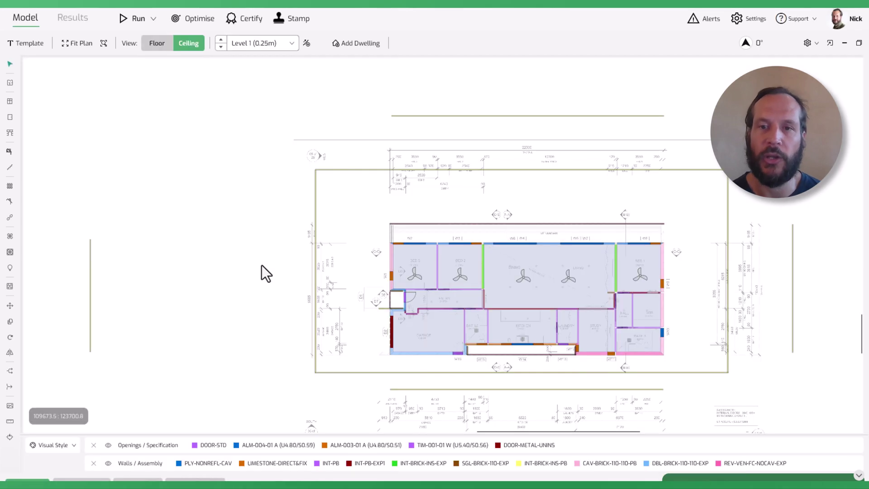
# - In Settings, turn off loading visual styles, selected windows and summary view layout from Hero files
pyautogui.click(753, 20)
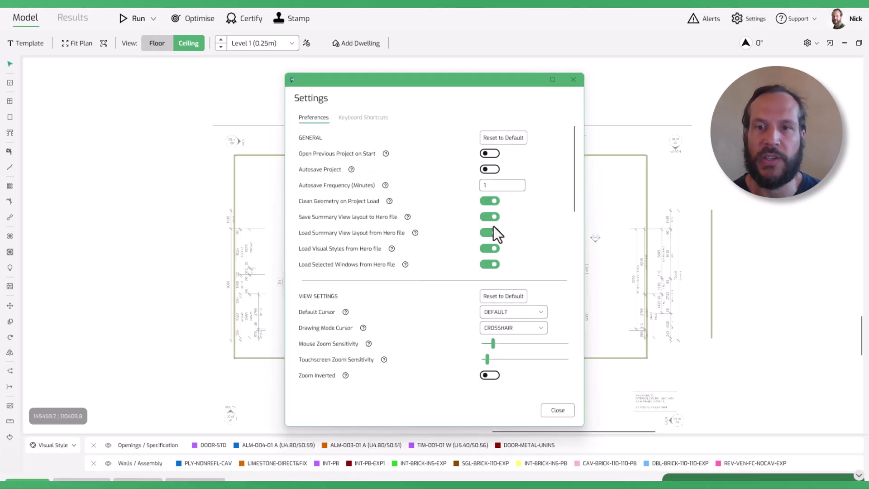
pyautogui.click(487, 248)
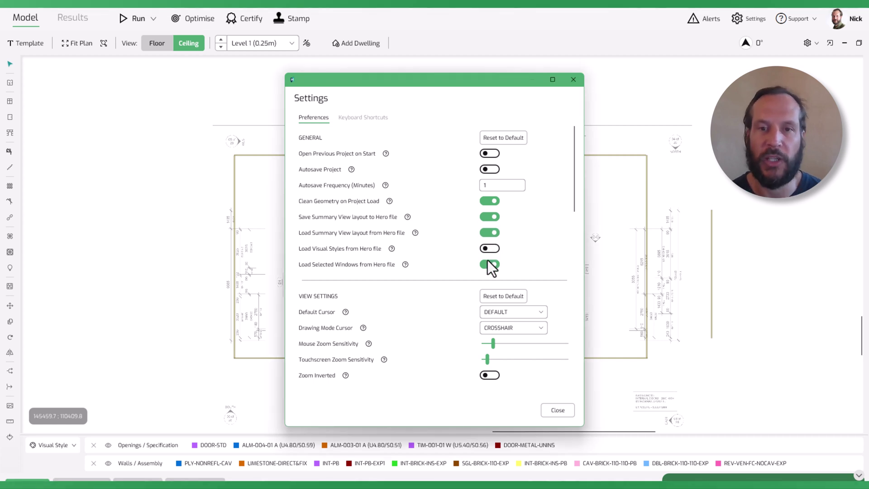
pyautogui.click(490, 264)
pyautogui.click(491, 233)
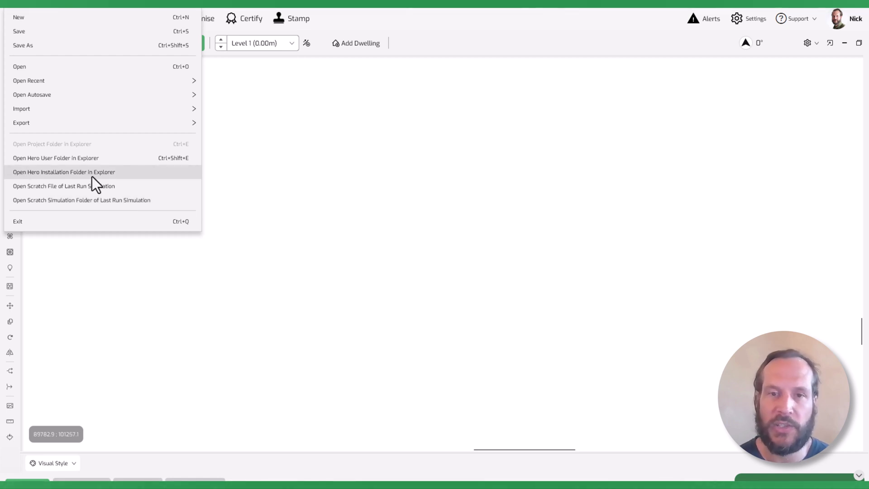
# - Bring up the Help menu's Resources list containing NCC 2022 Volume 1
pyautogui.moveTo(94, 10)
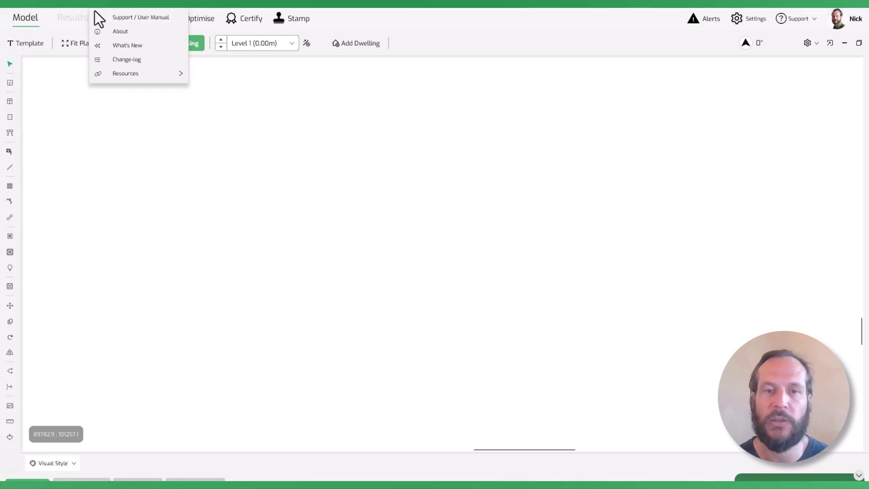
pyautogui.moveTo(120, 78)
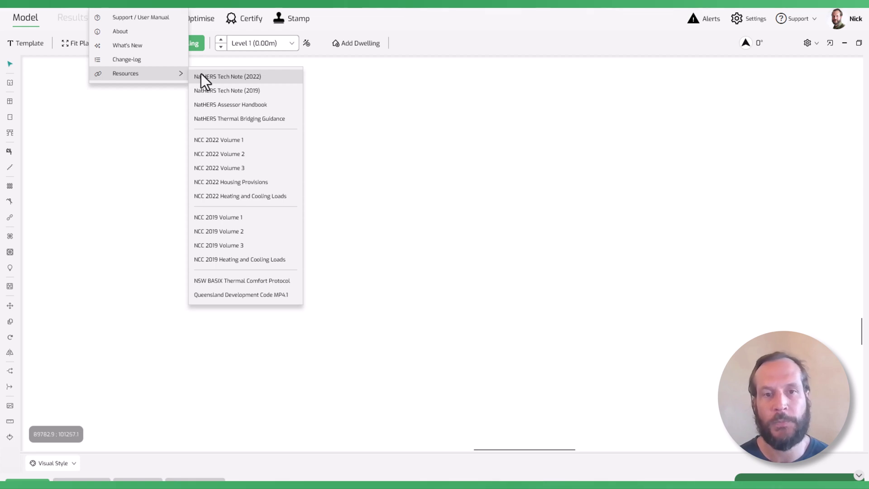
# - Open NCC 2022 Volume 1 and scroll down to its contents on page 3
pyautogui.click(205, 143)
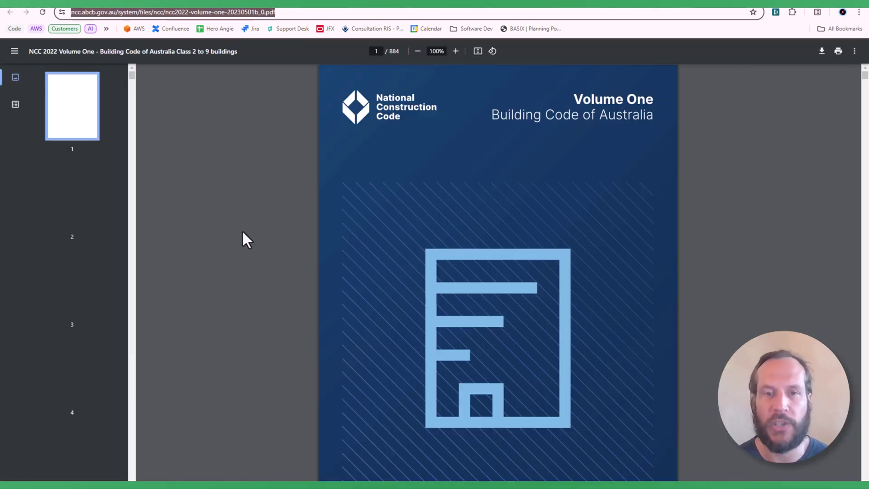
pyautogui.scroll(-5, 288, 276)
pyautogui.scroll(-15, 288, 279)
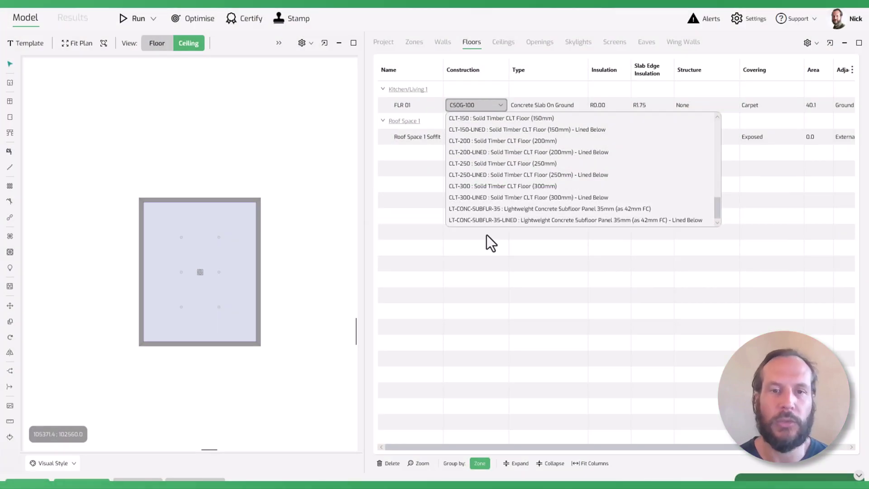
# - Leave the floor construction unchanged and view the Help change-log, then return to the house project
pyautogui.click(303, 273)
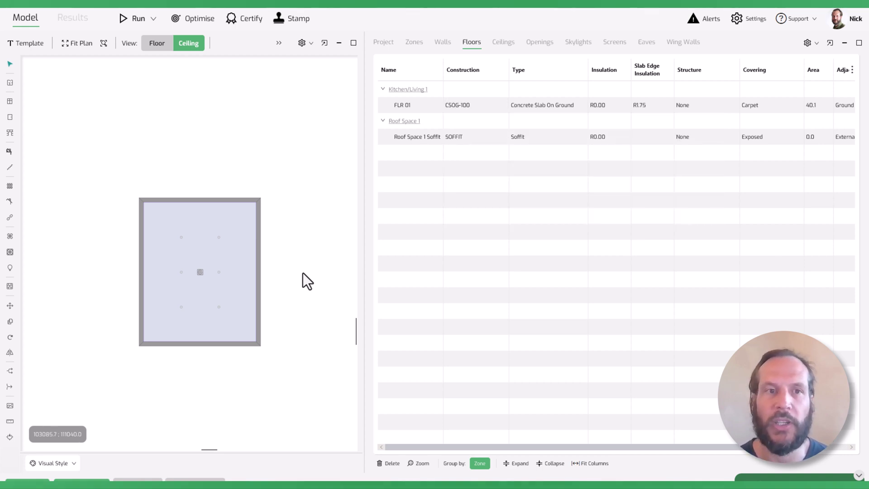
pyautogui.click(101, 9)
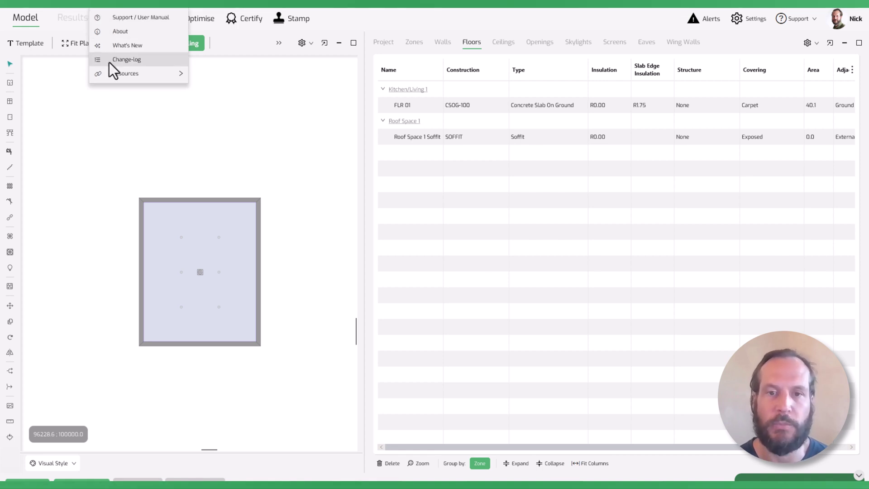
pyautogui.click(156, 61)
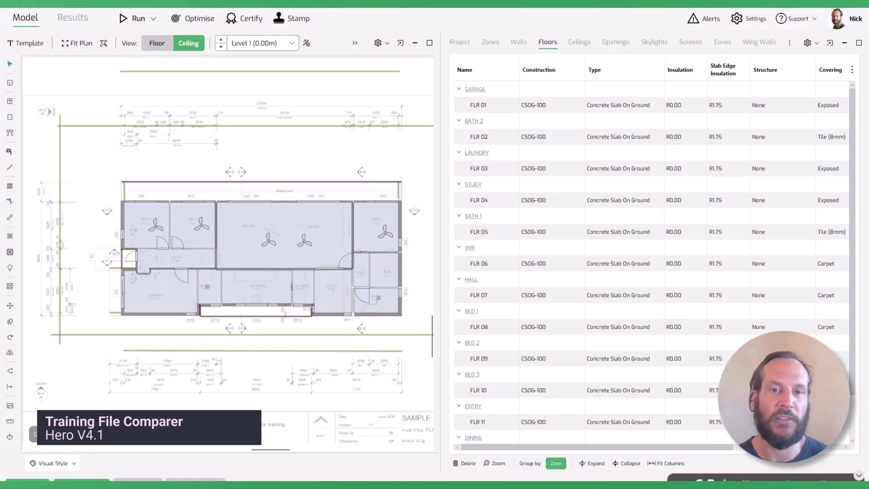
# - Launch the Training File Comparer from Support, with Comparison Project set back to Current
pyautogui.click(802, 20)
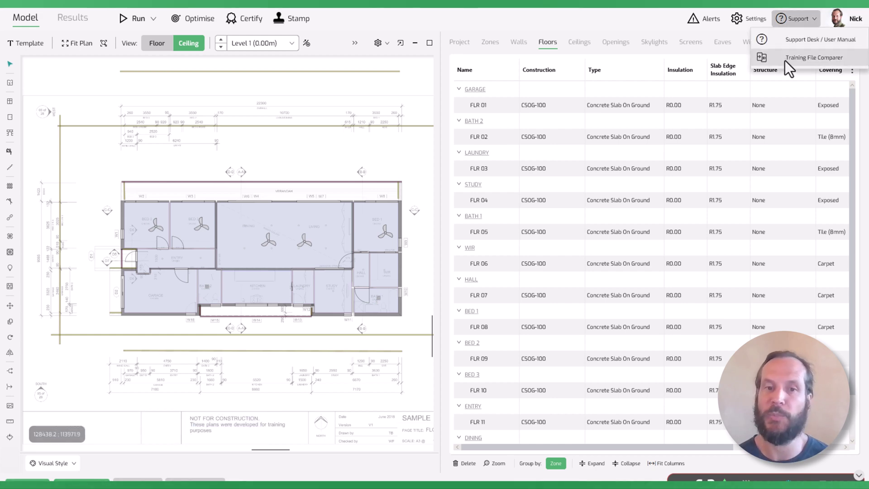
pyautogui.click(830, 62)
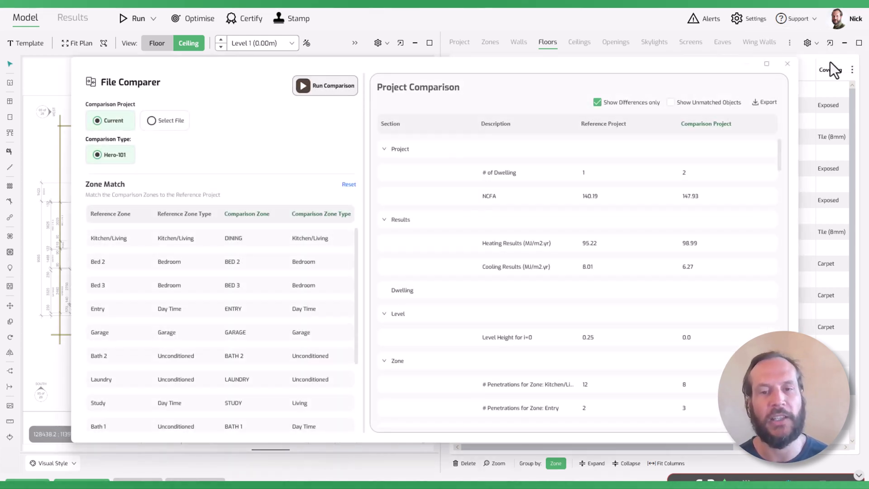
pyautogui.moveTo(454, 67); pyautogui.dragTo(471, 69)
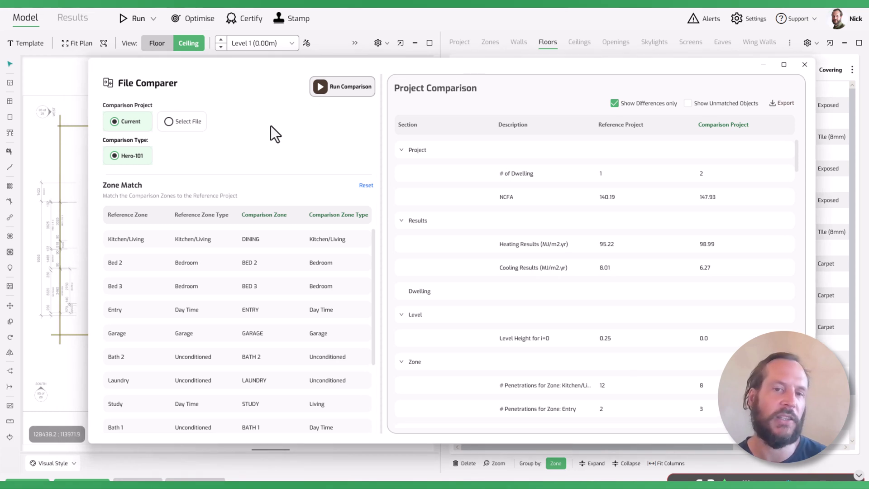
pyautogui.click(184, 123)
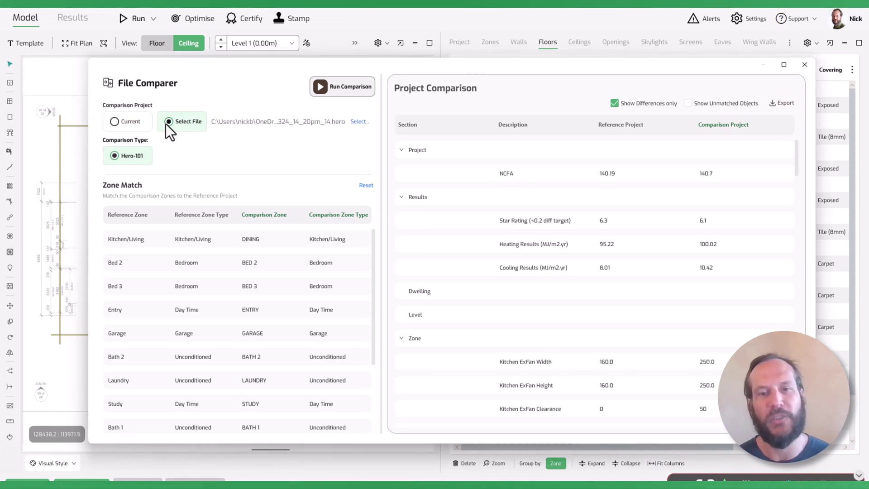
pyautogui.click(138, 126)
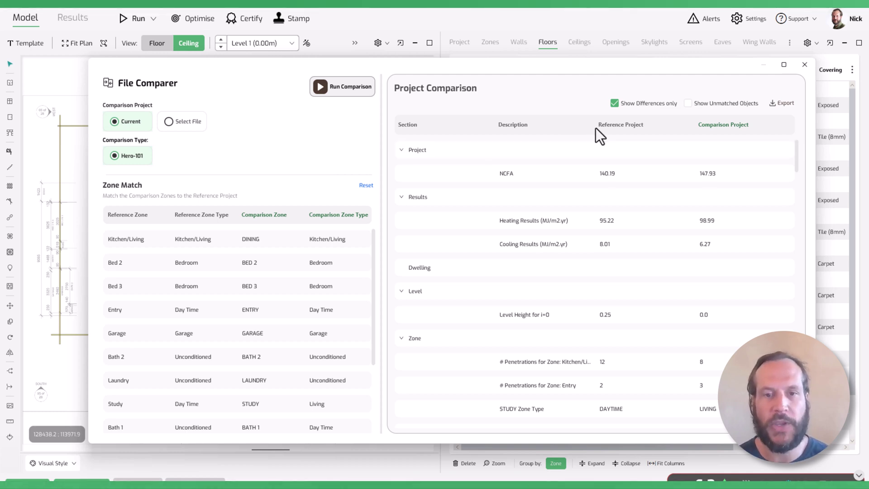
# - Narrow the Section column, widen Description, and scroll the differences down to the door rows
pyautogui.moveTo(493, 124); pyautogui.dragTo(457, 126)
pyautogui.moveTo(565, 125); pyautogui.dragTo(576, 125)
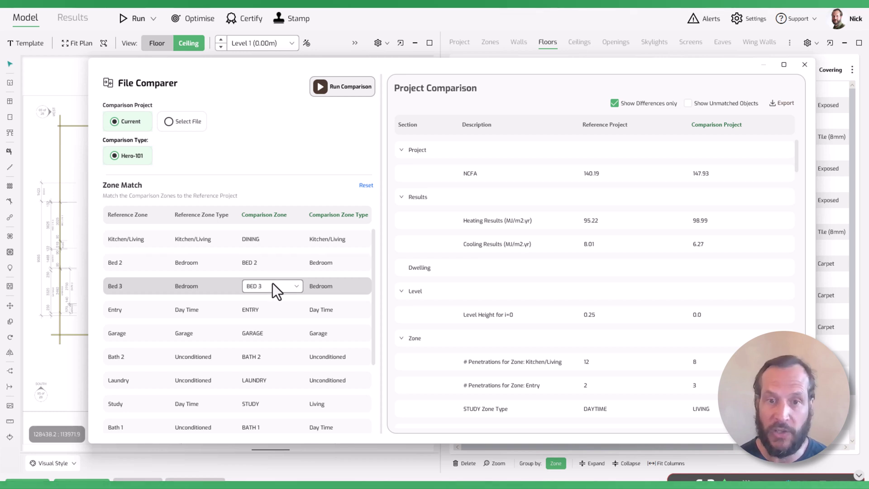
pyautogui.scroll(-3, 265, 381)
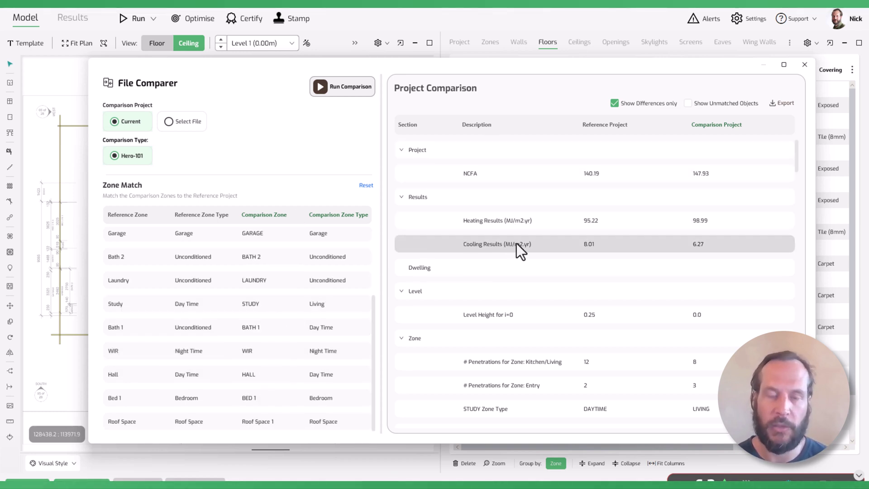
pyautogui.scroll(-5, 526, 283)
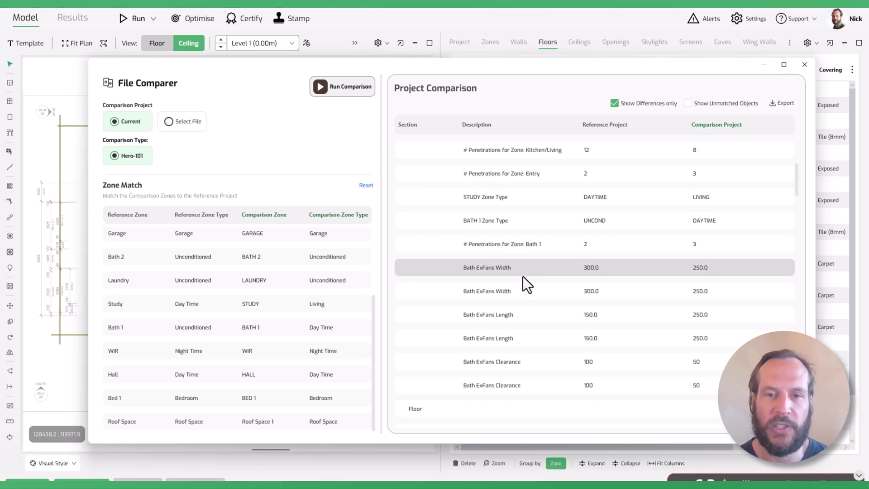
pyautogui.scroll(-8, 525, 283)
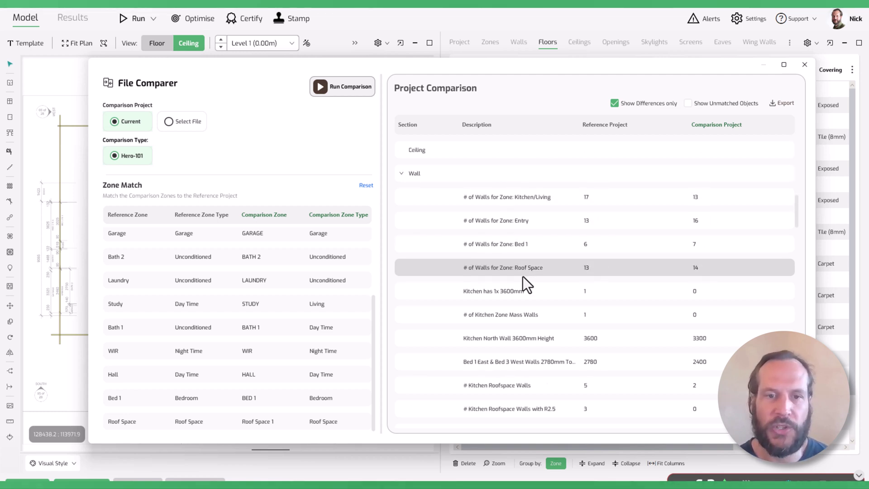
pyautogui.scroll(-10, 526, 284)
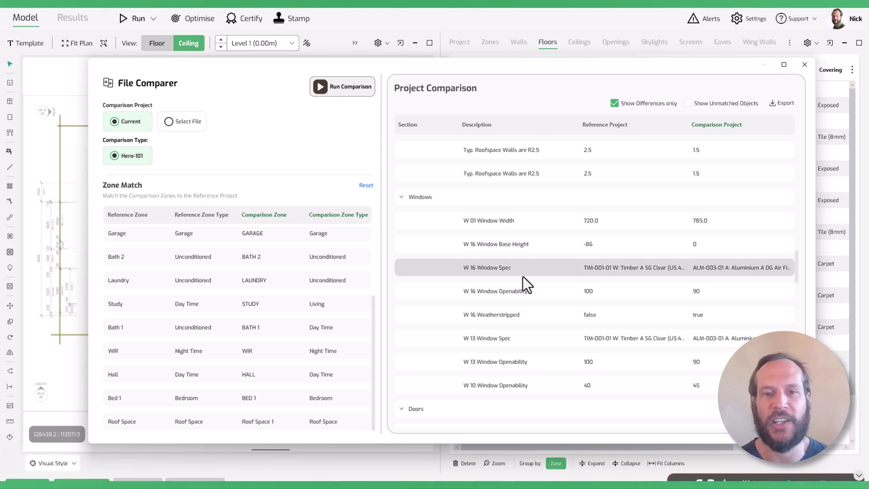
pyautogui.scroll(-2, 526, 283)
pyautogui.scroll(2, 433, 283)
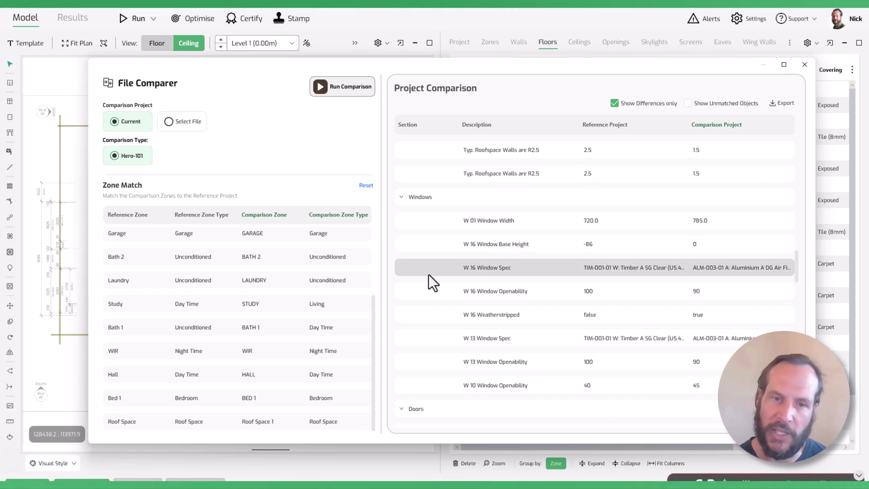
pyautogui.scroll(-5, 432, 283)
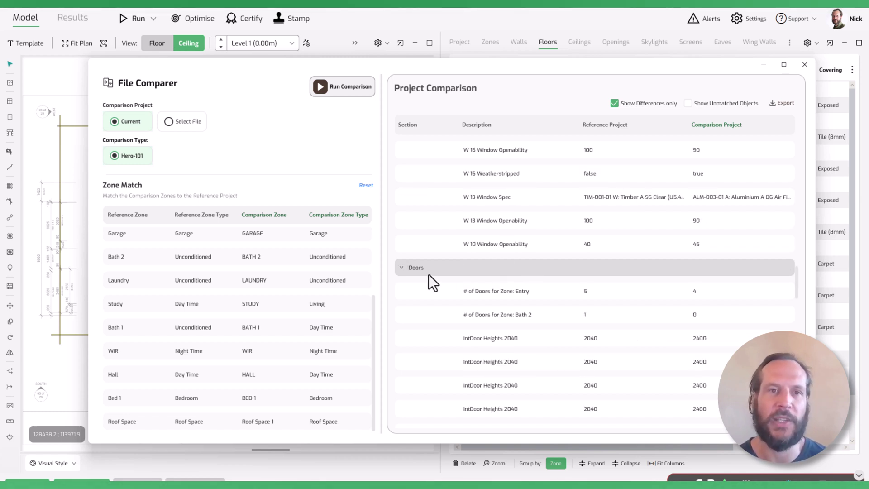
pyautogui.scroll(2, 428, 275)
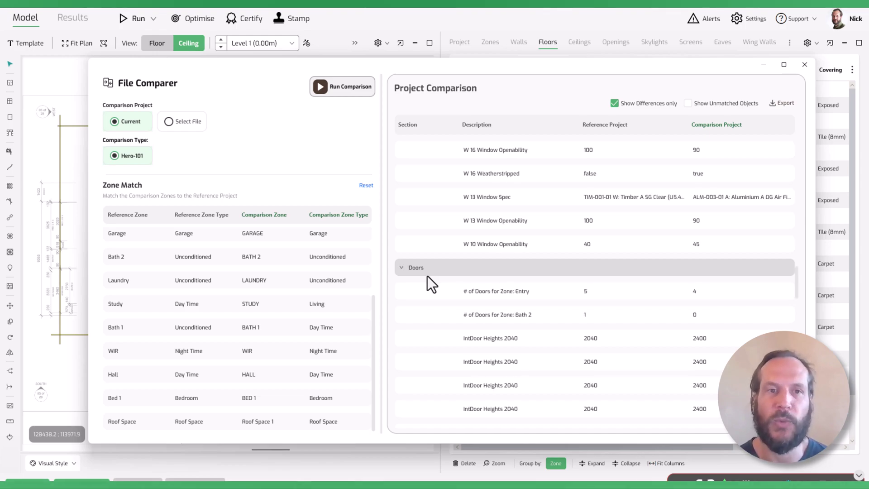